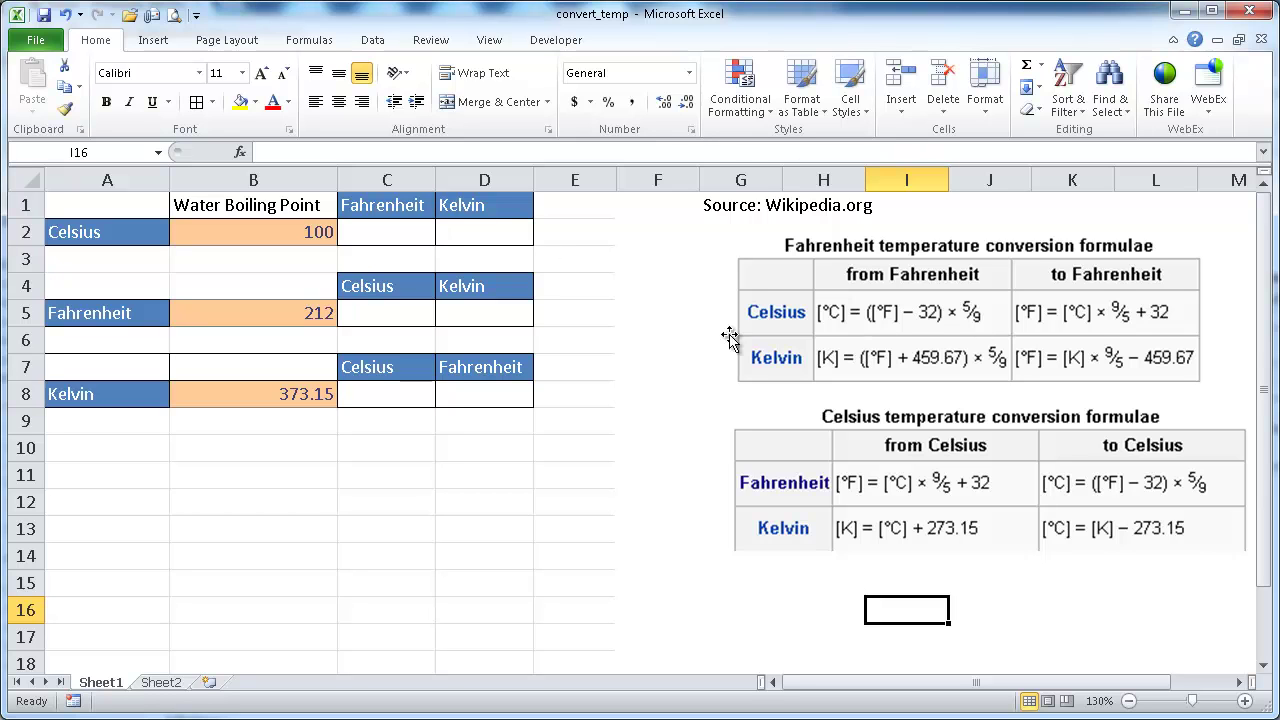
Step: Try the manual conversion formula =B2*(9/5)+32 in cell C2 and clear the cell again
click(398, 234)
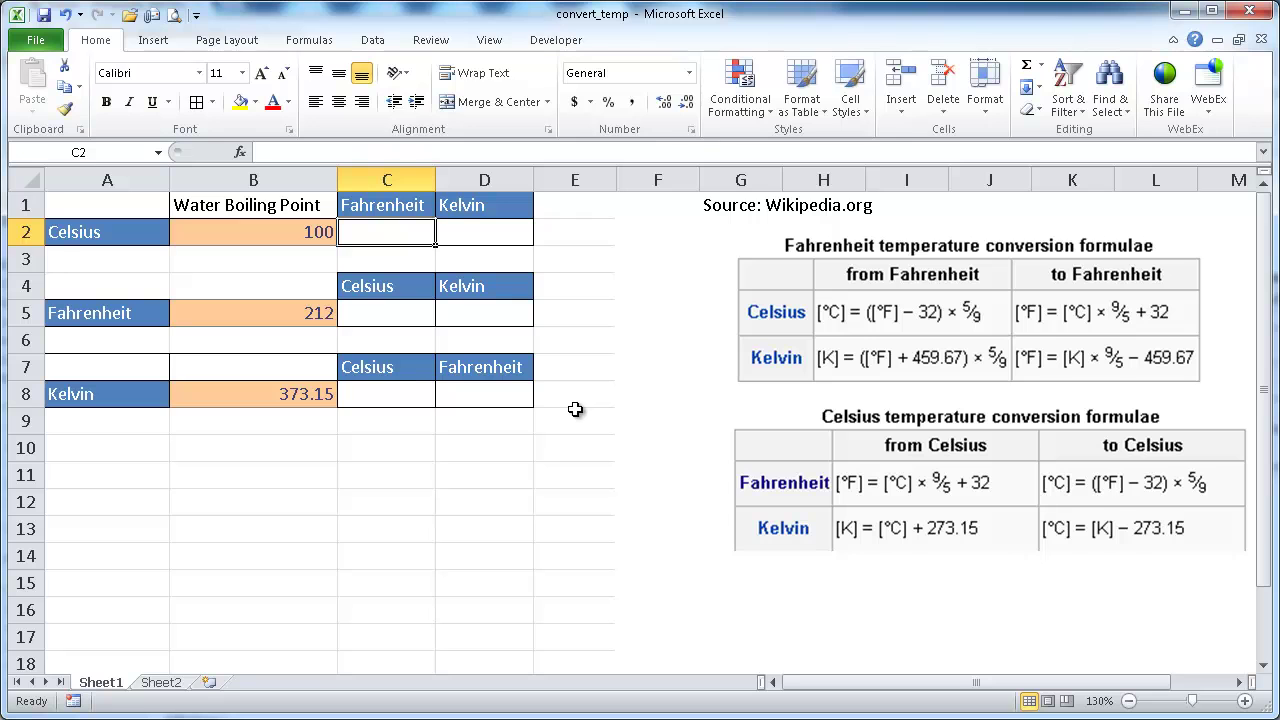
text(=)
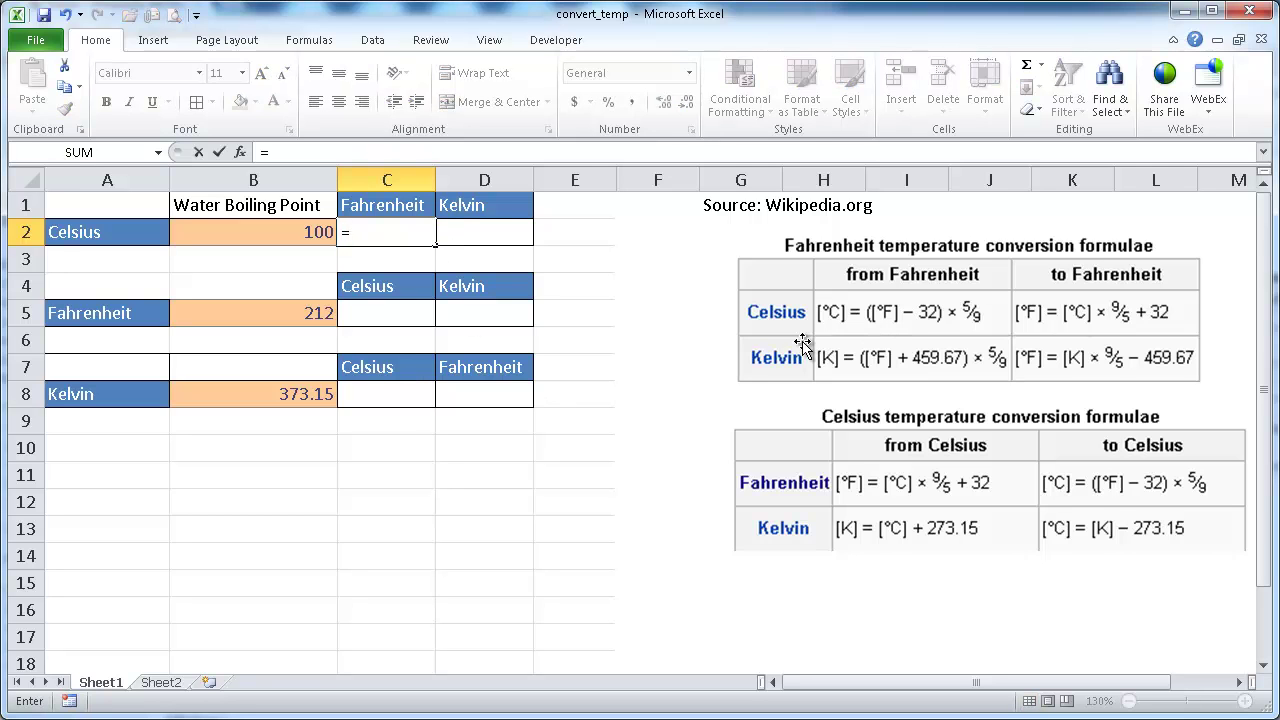
click(298, 231)
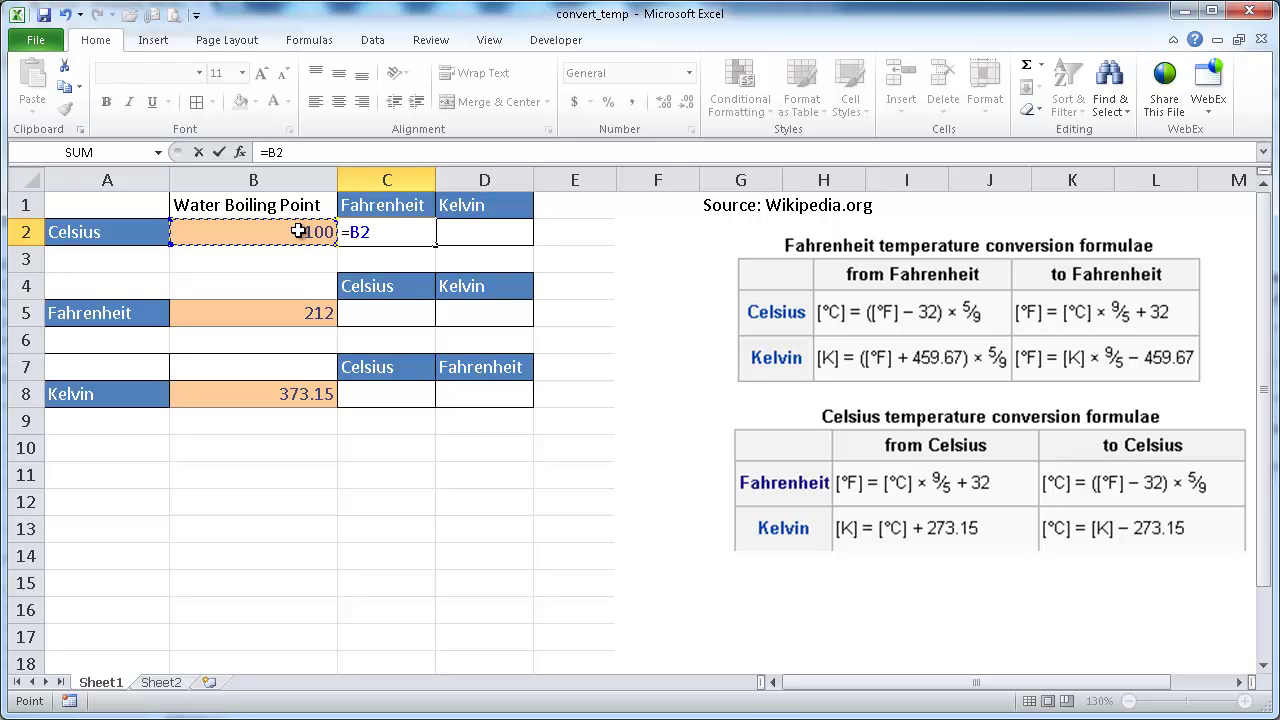
text(*(9/5)+32)
key(Return)
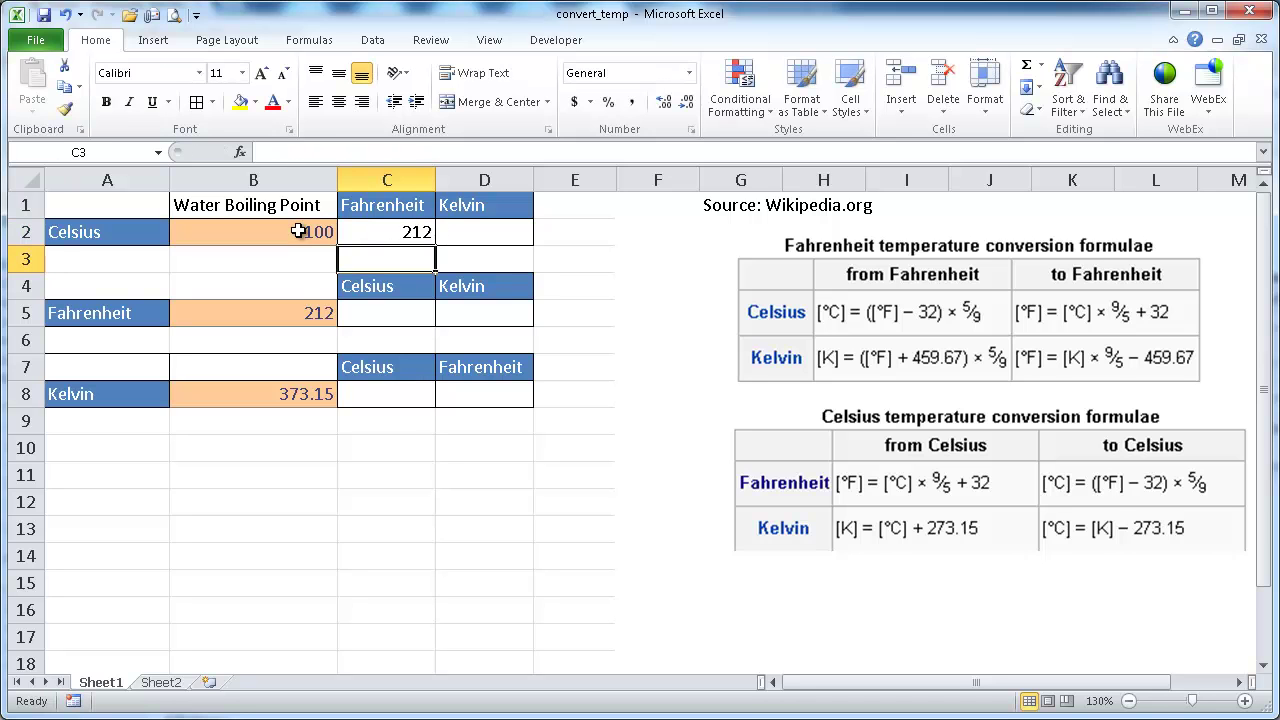
click(385, 231)
key(Delete)
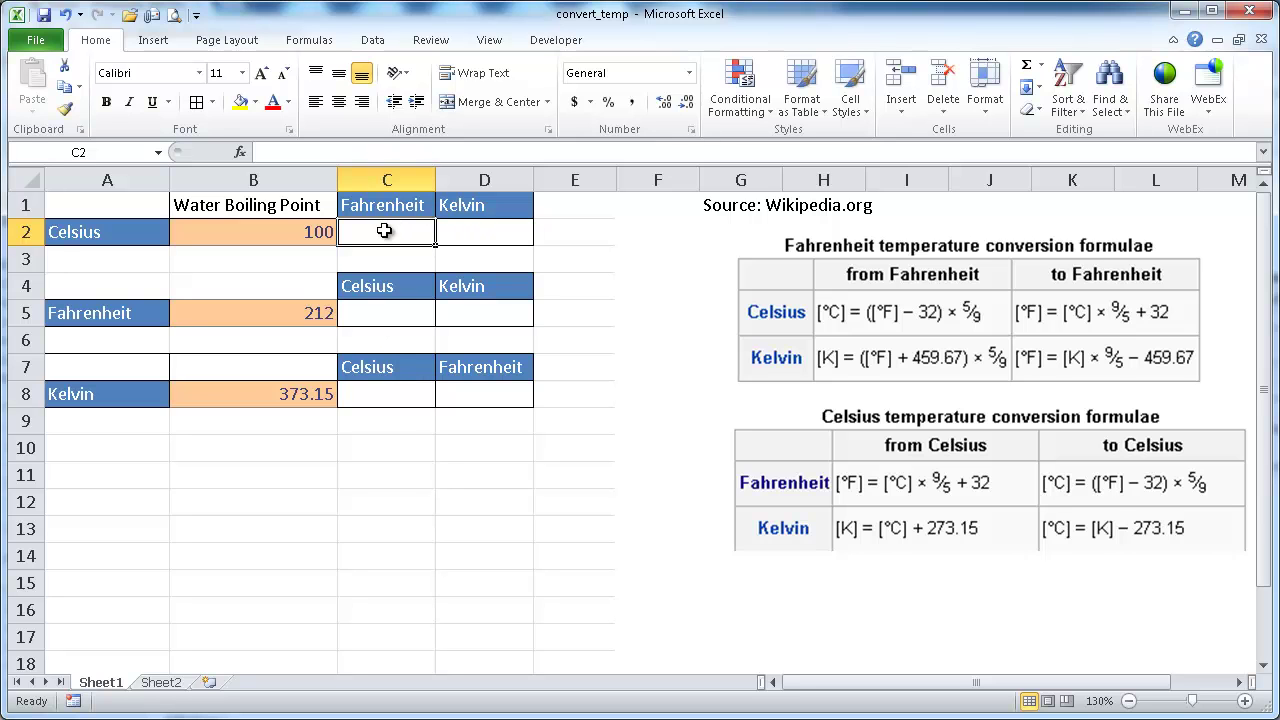
Step: Convert the Celsius value in B2 to Fahrenheit in cell C2 with the formula =CONVERT(B2,"C","F")
text(=)
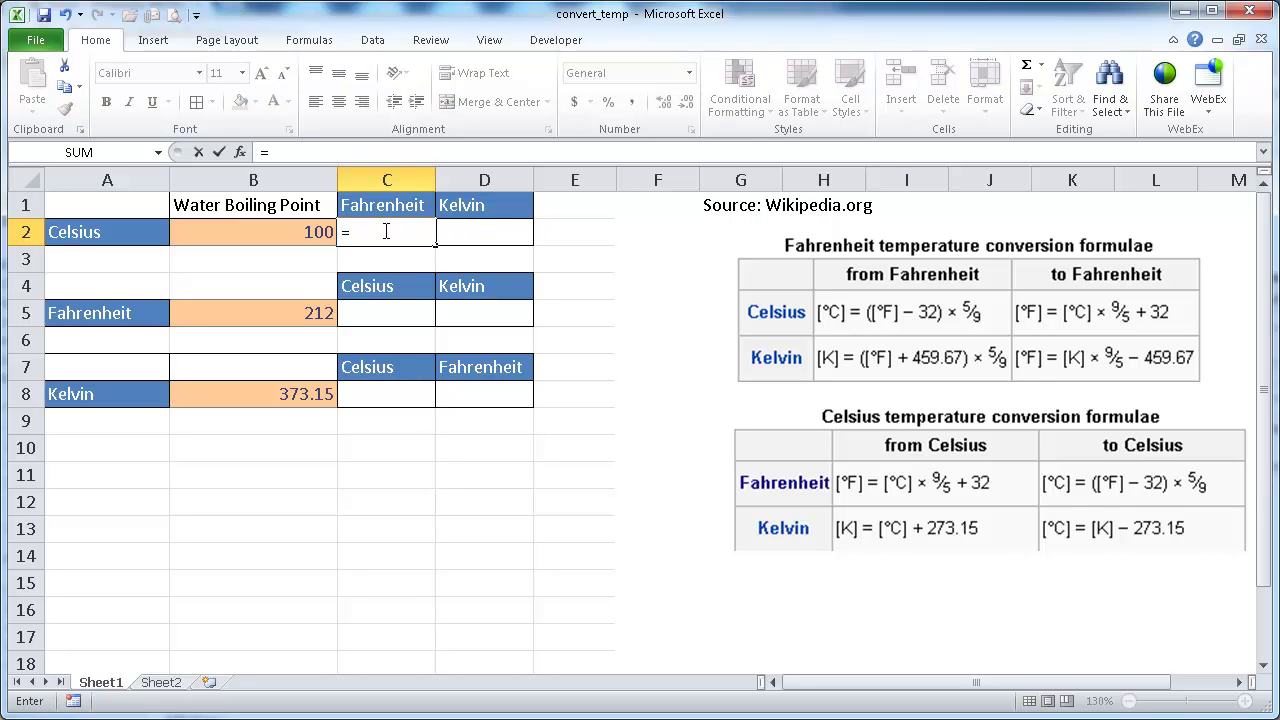
text(conver)
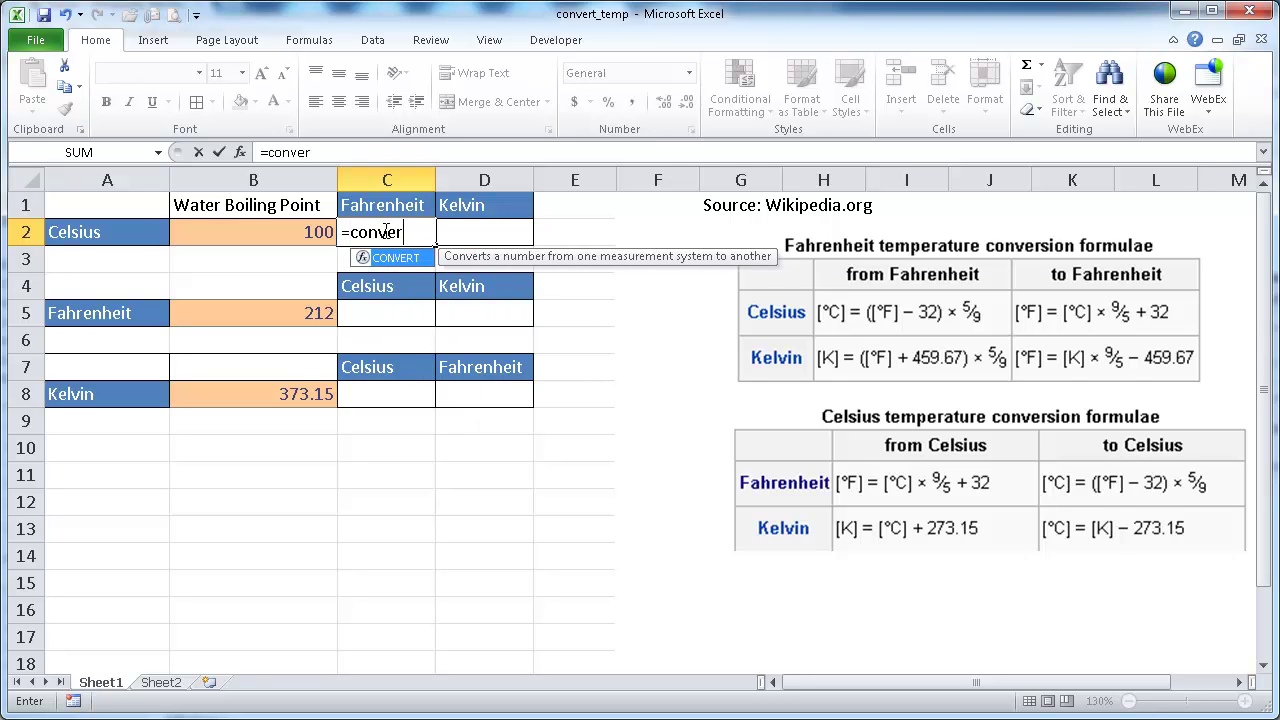
text(t()
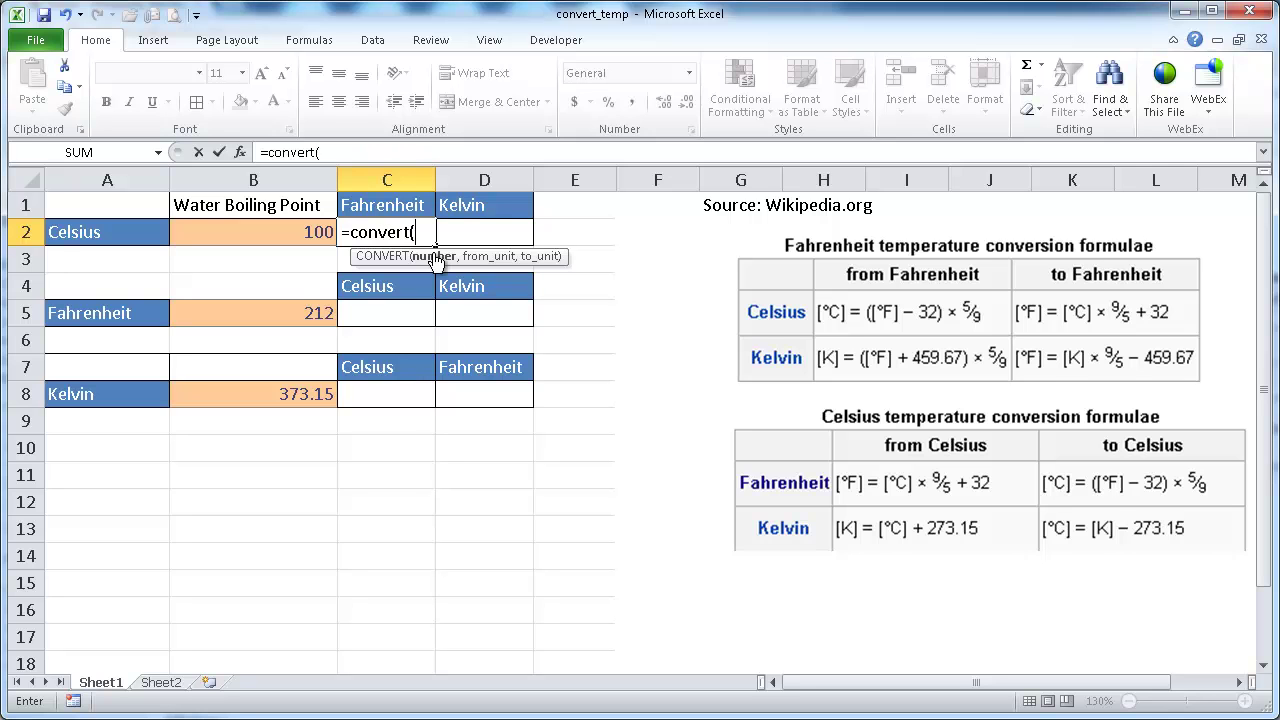
click(285, 232)
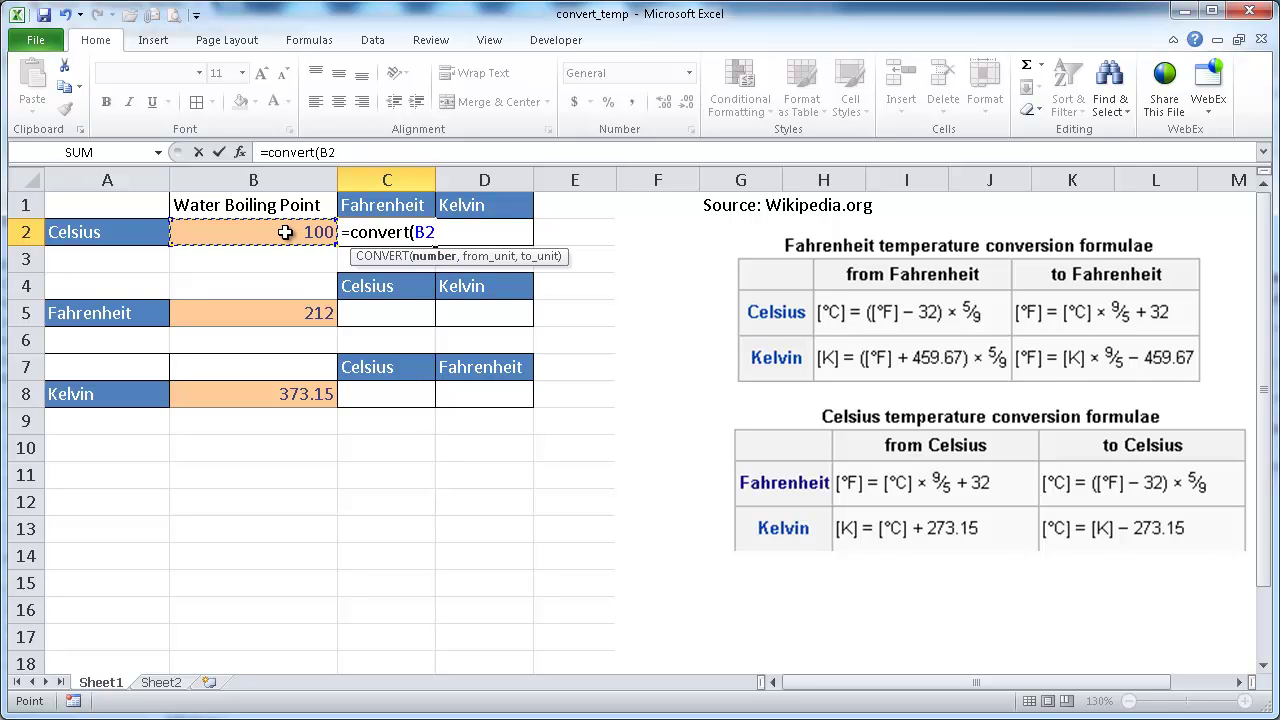
text(,)
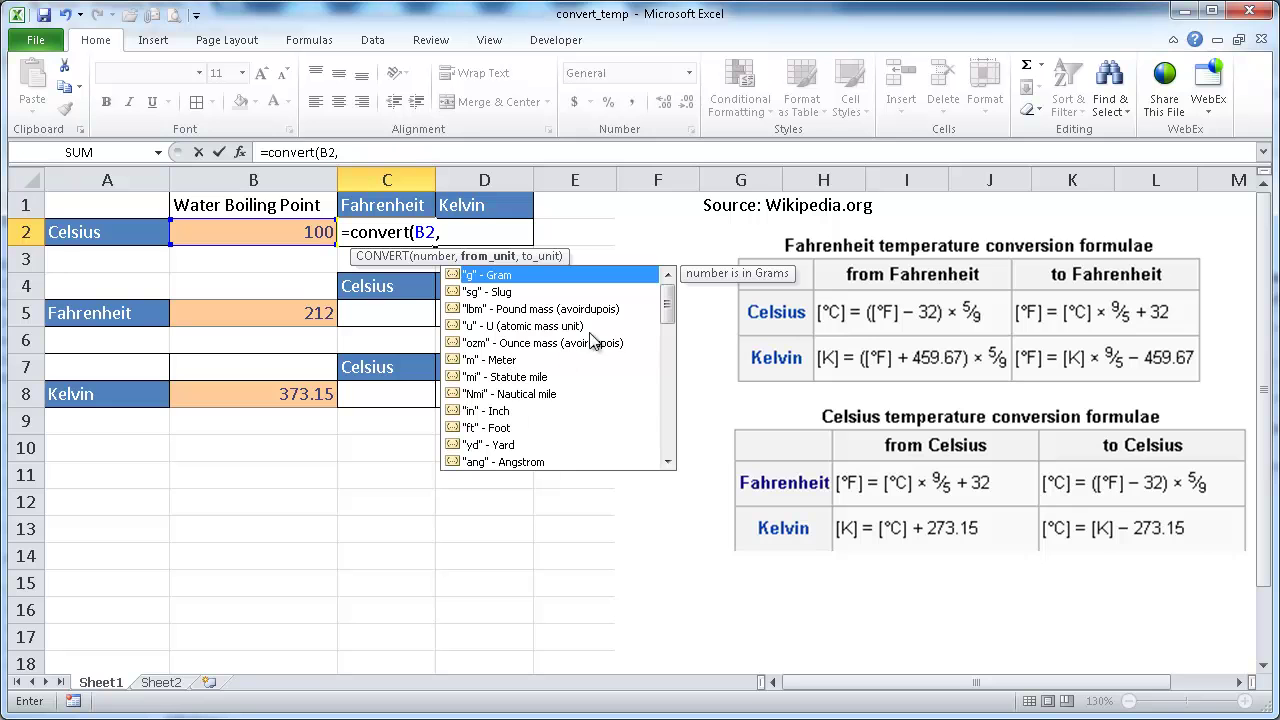
drag(668, 303, 667, 423)
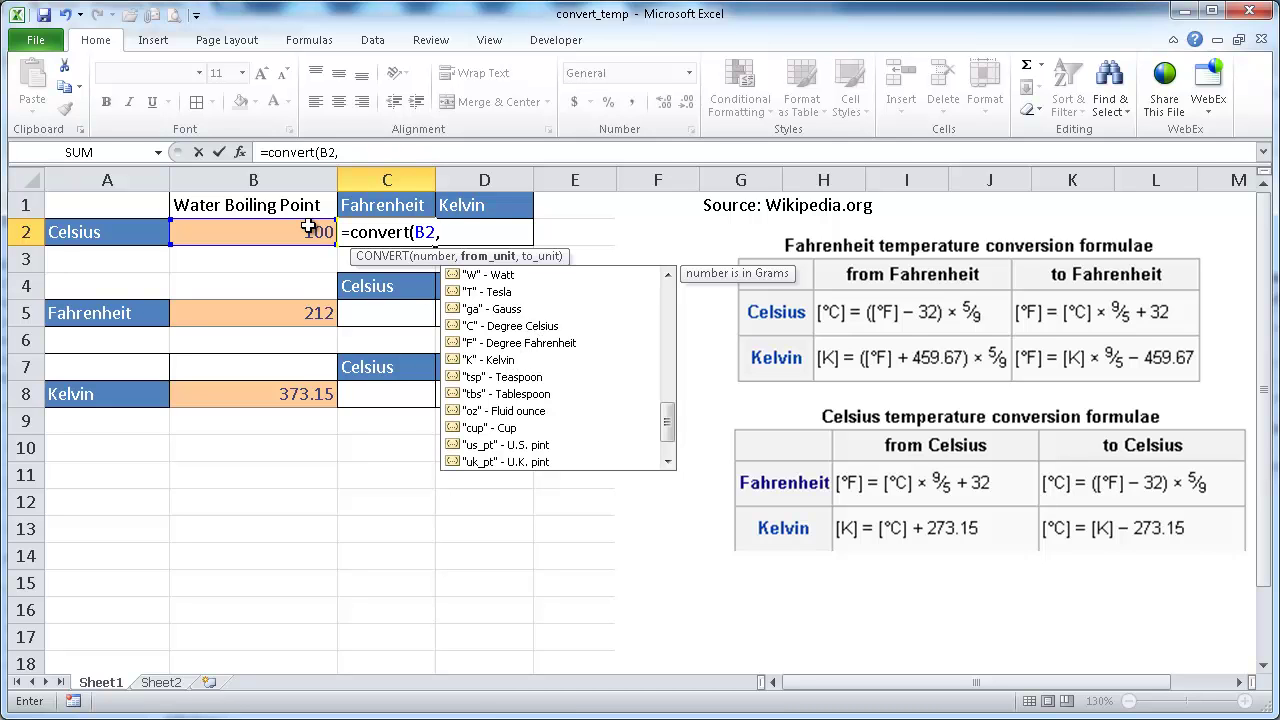
click(513, 328)
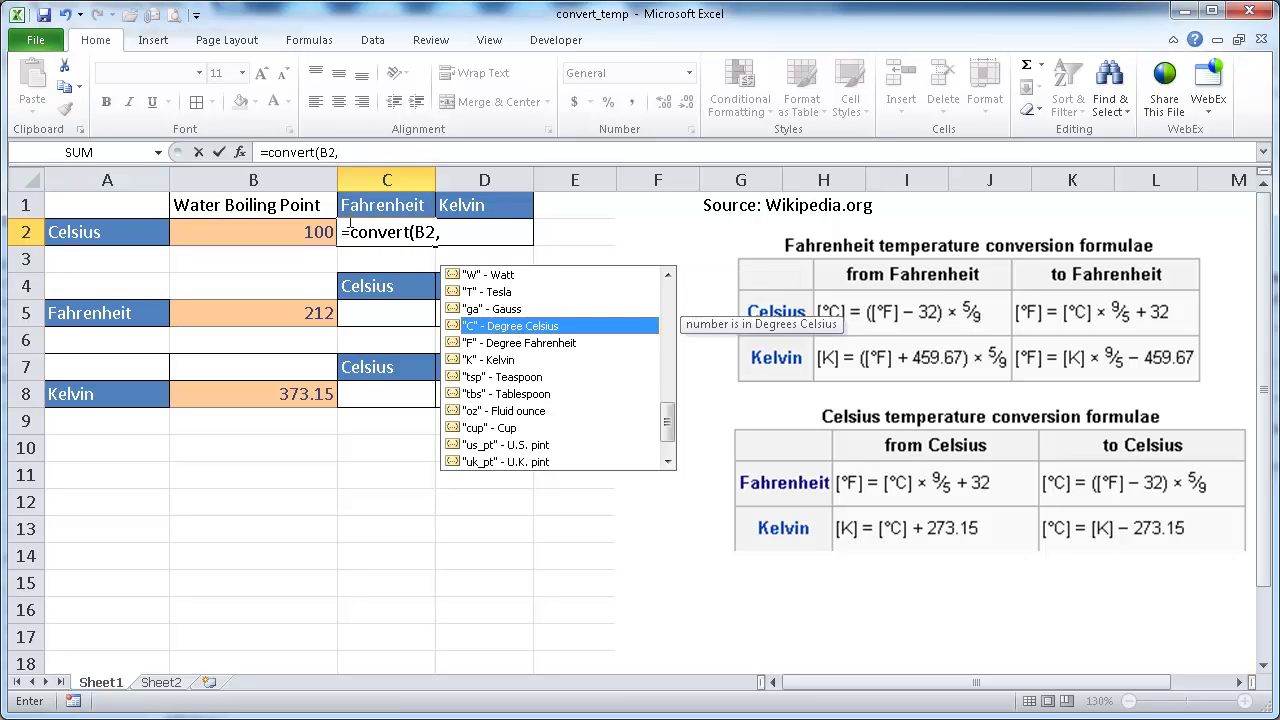
double_click(505, 326)
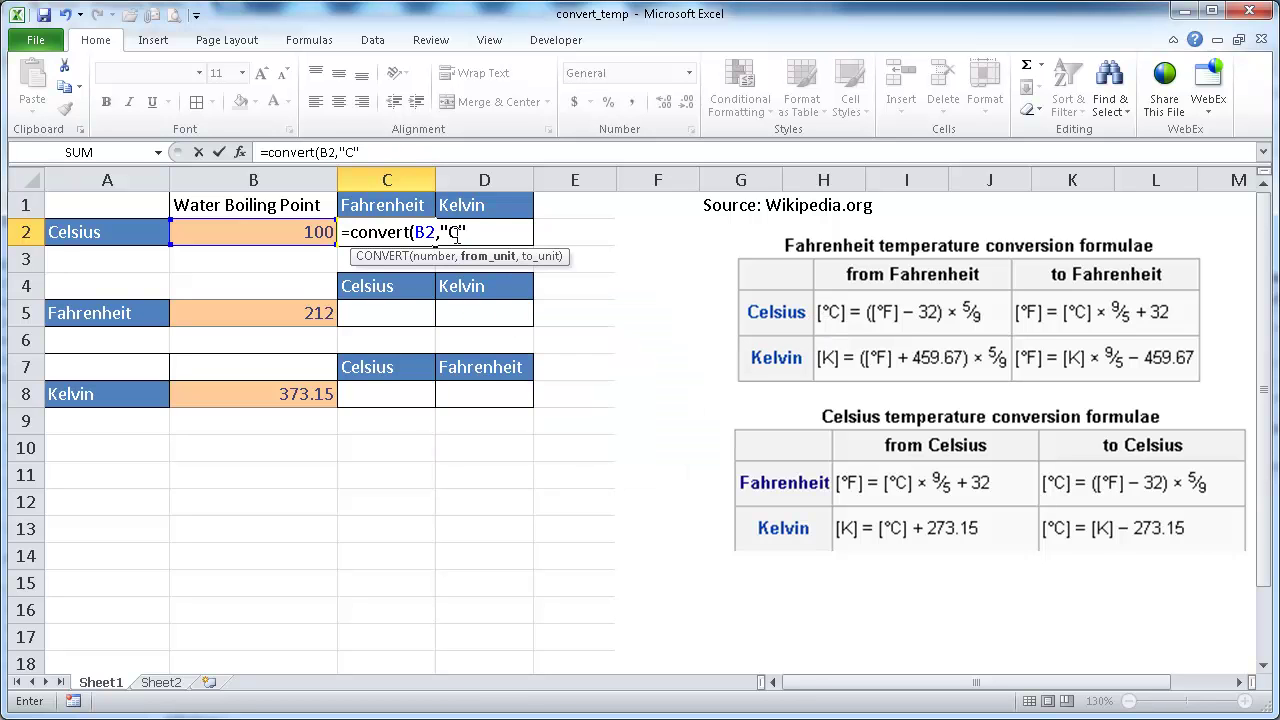
text(,)
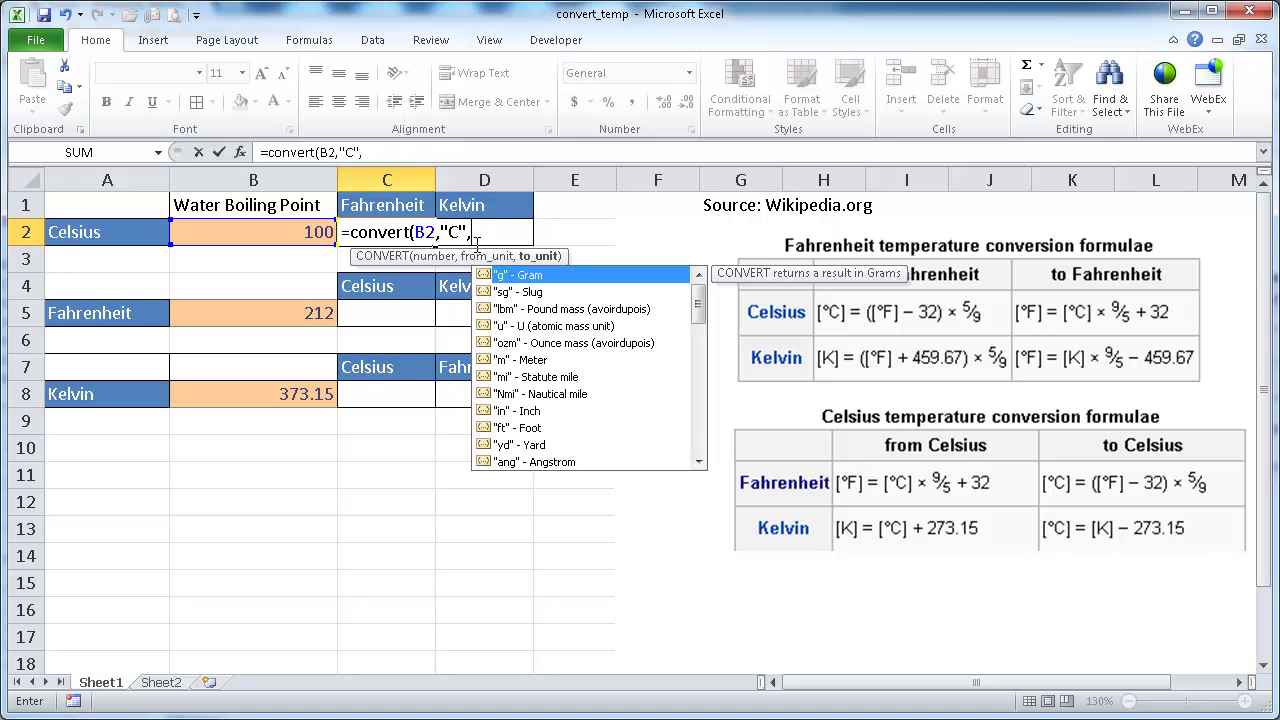
drag(697, 308, 689, 420)
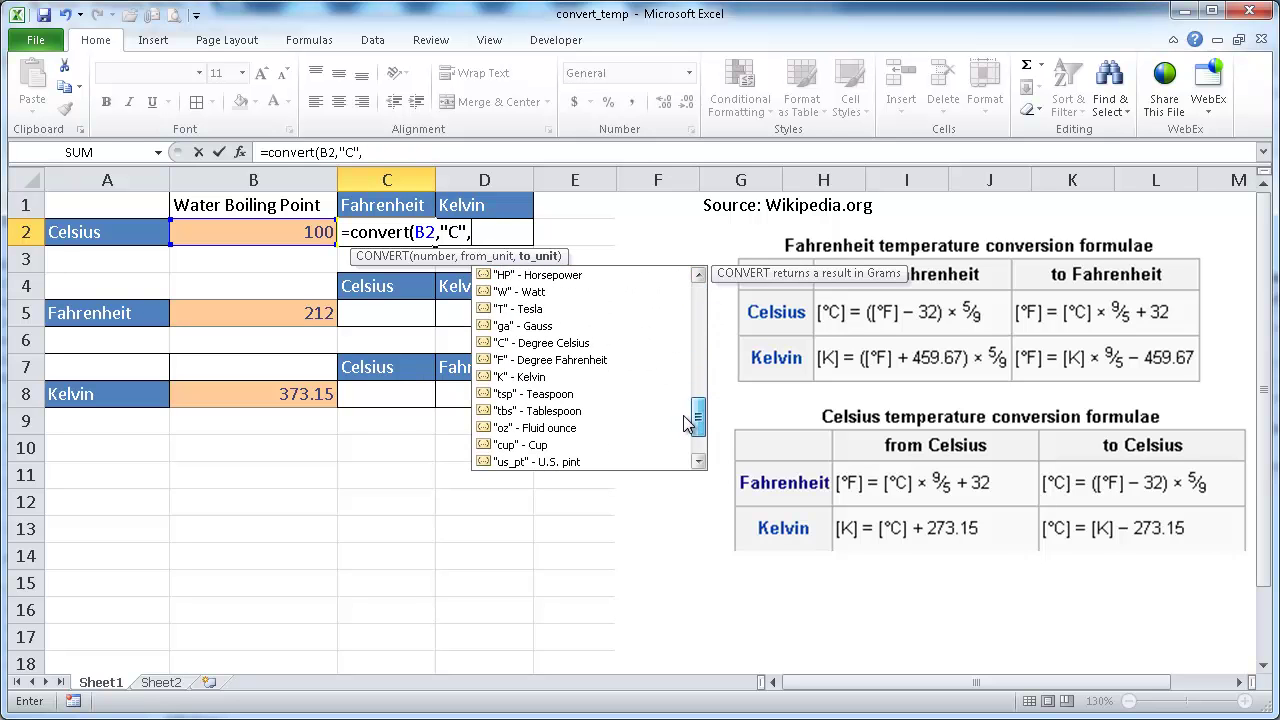
double_click(567, 360)
key(Return)
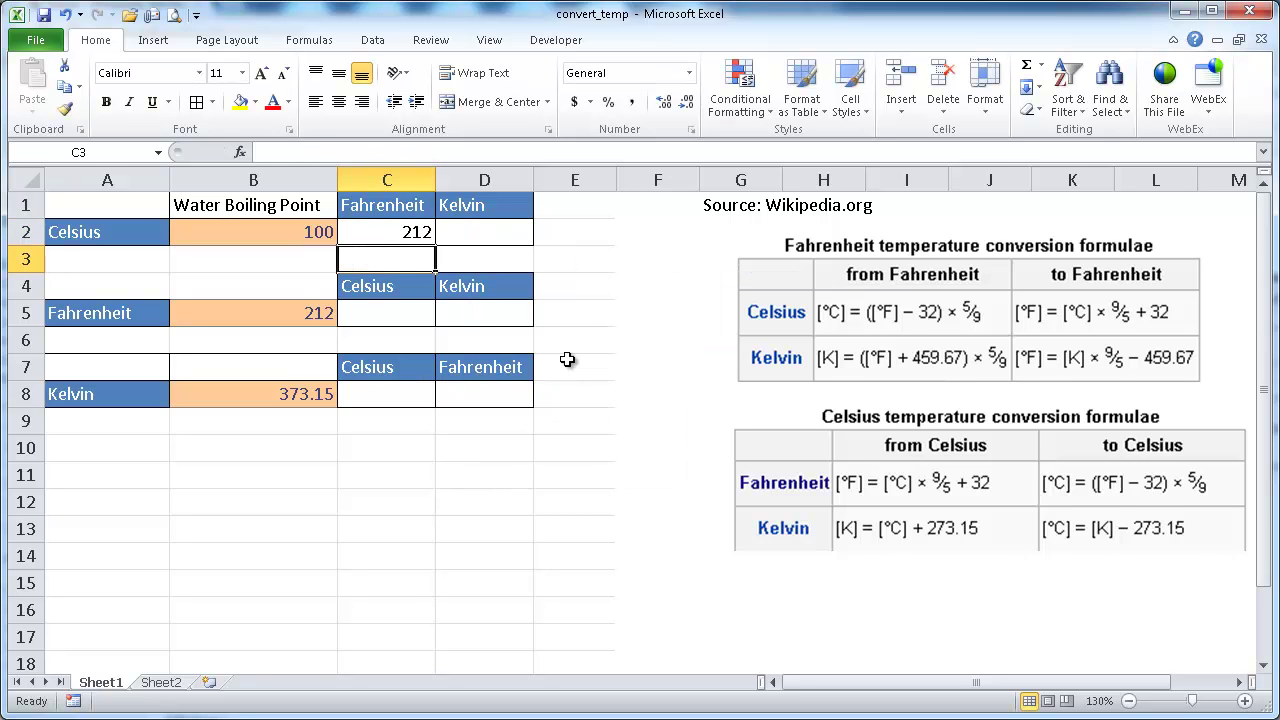
click(404, 234)
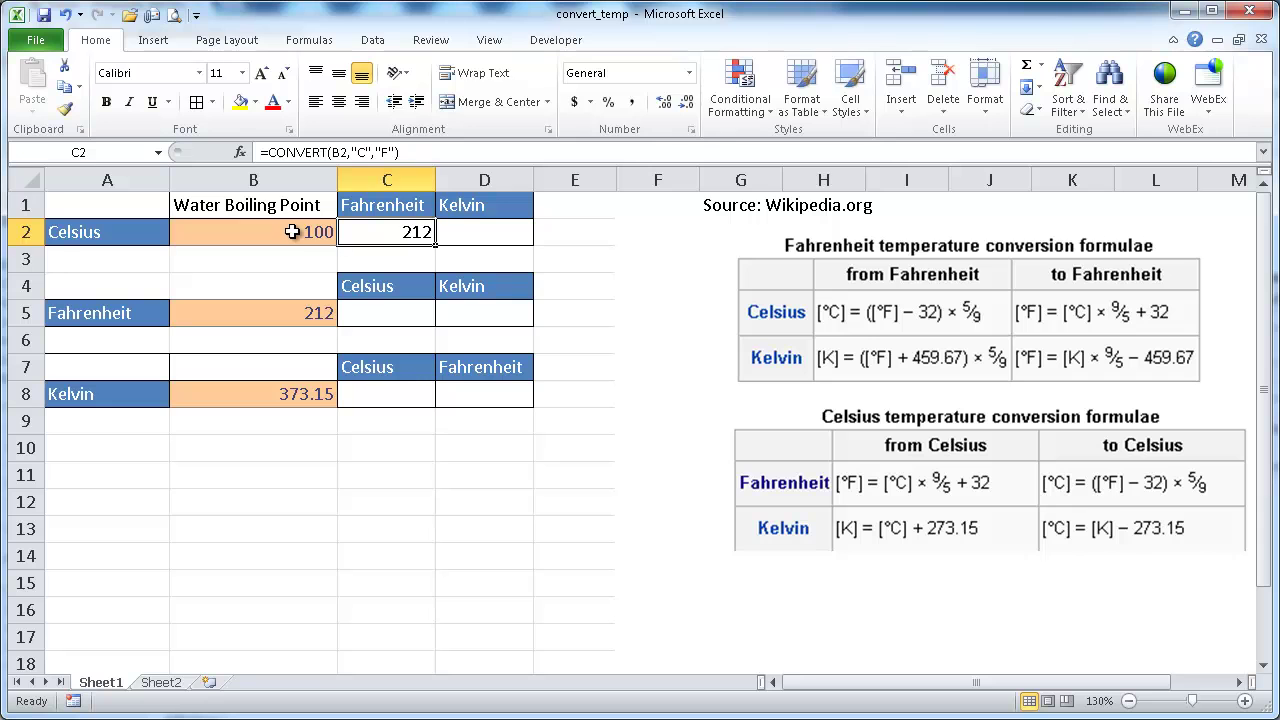
Step: Enter a CONVERT formula in Kelvin cell D2 that references B2 and uses lowercase unit codes "c" and "k"
click(451, 236)
text(=conver)
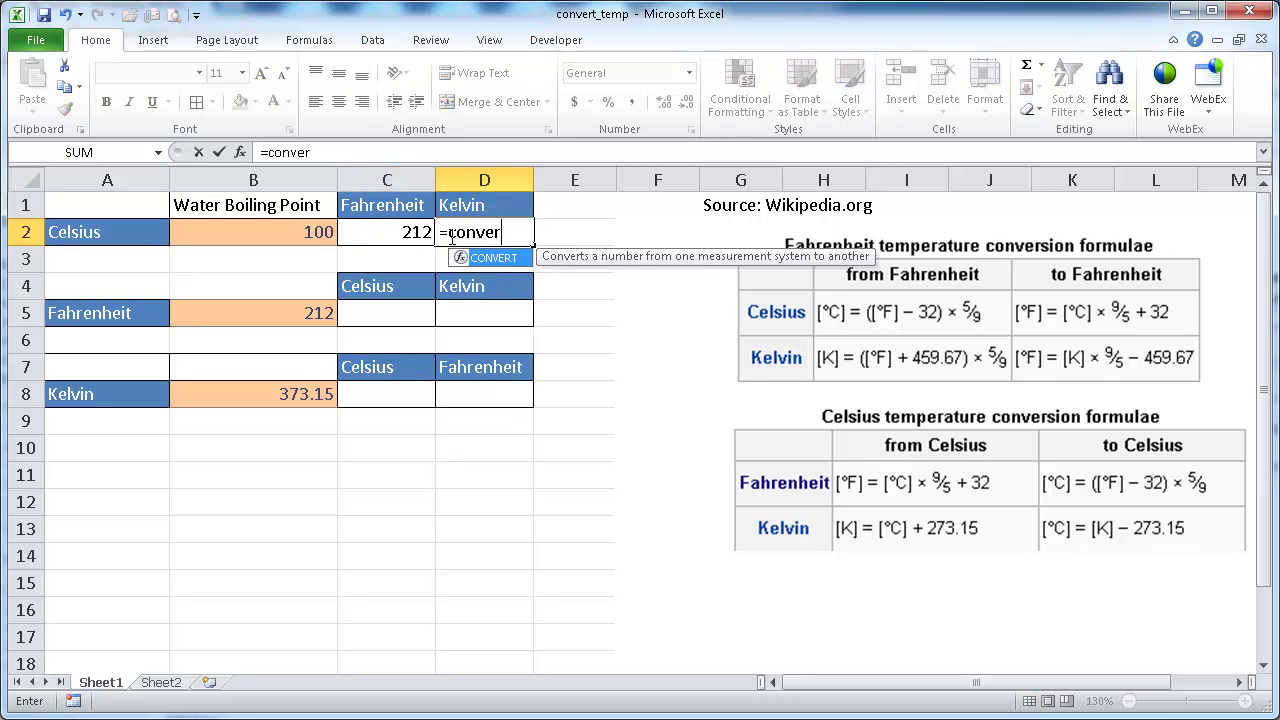
key(Tab)
click(311, 230)
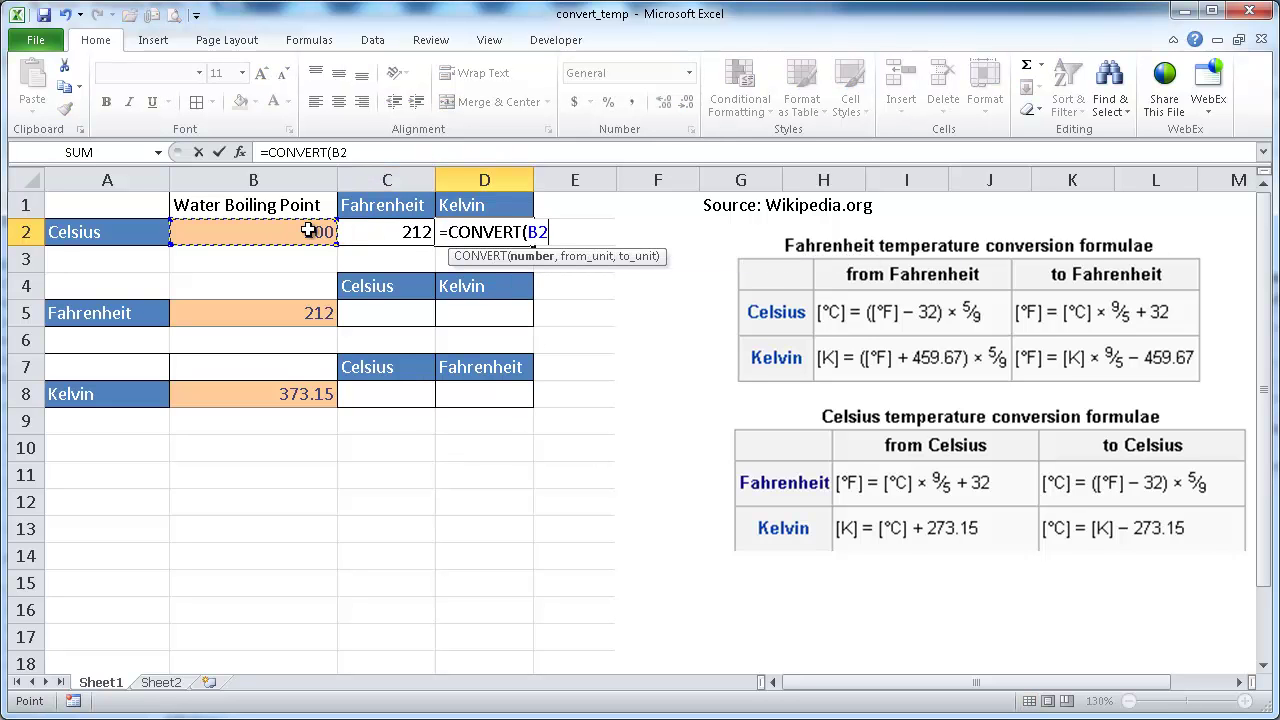
text(,)
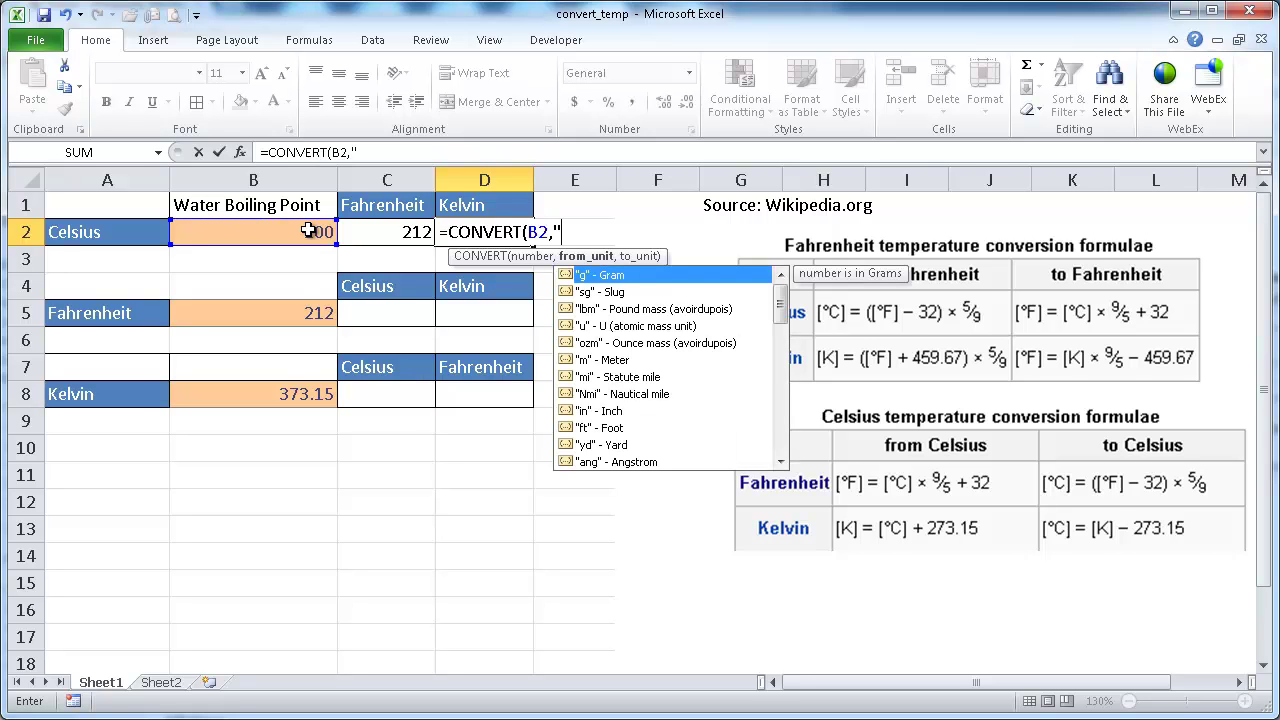
text("c",)
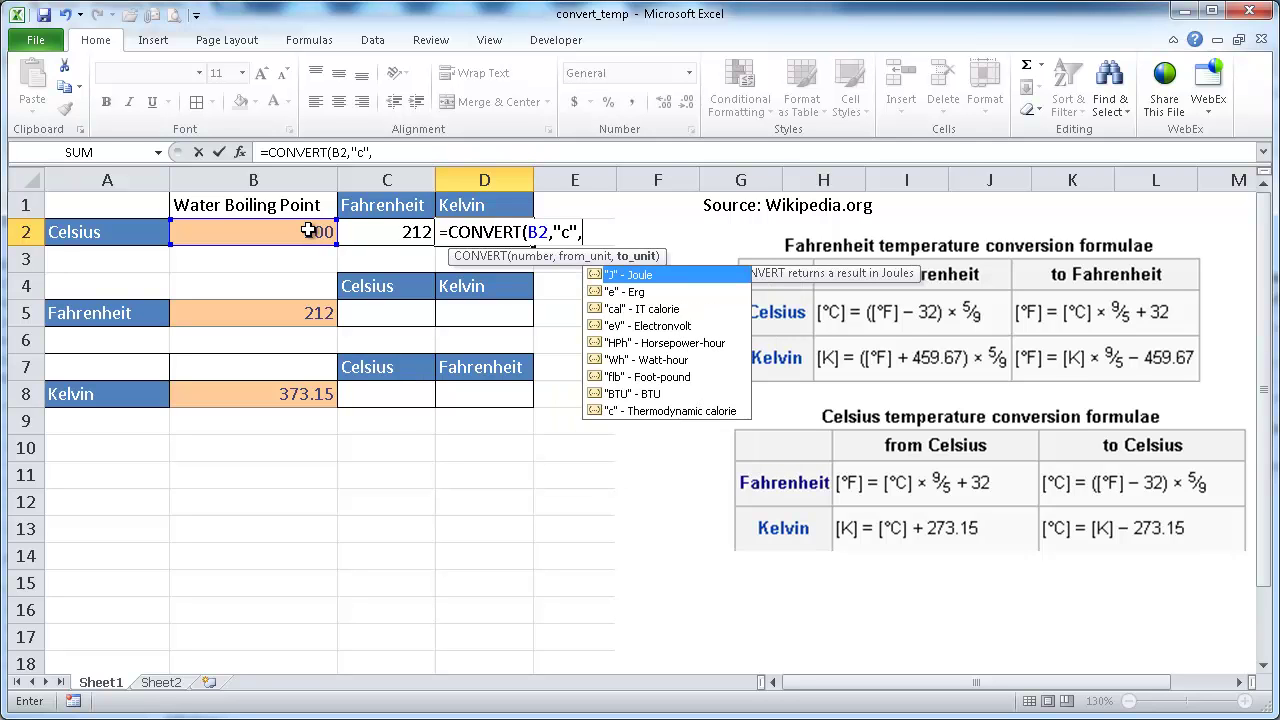
text("k)
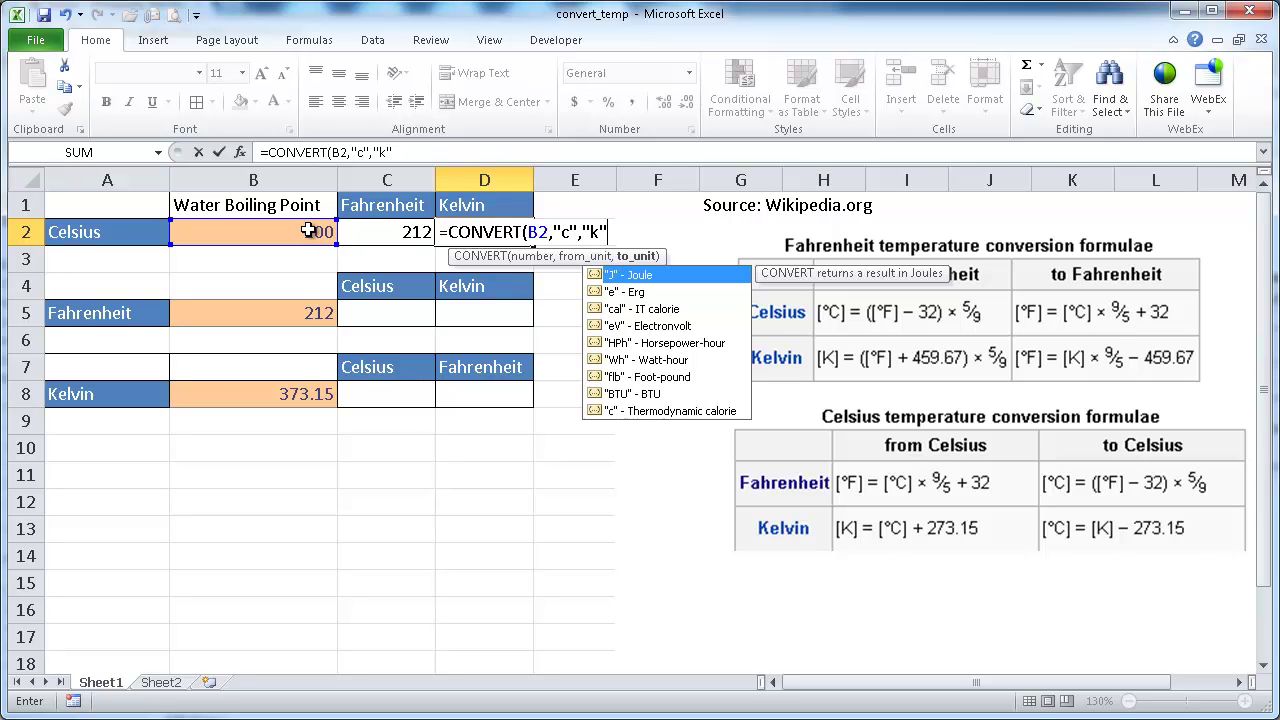
key(Return)
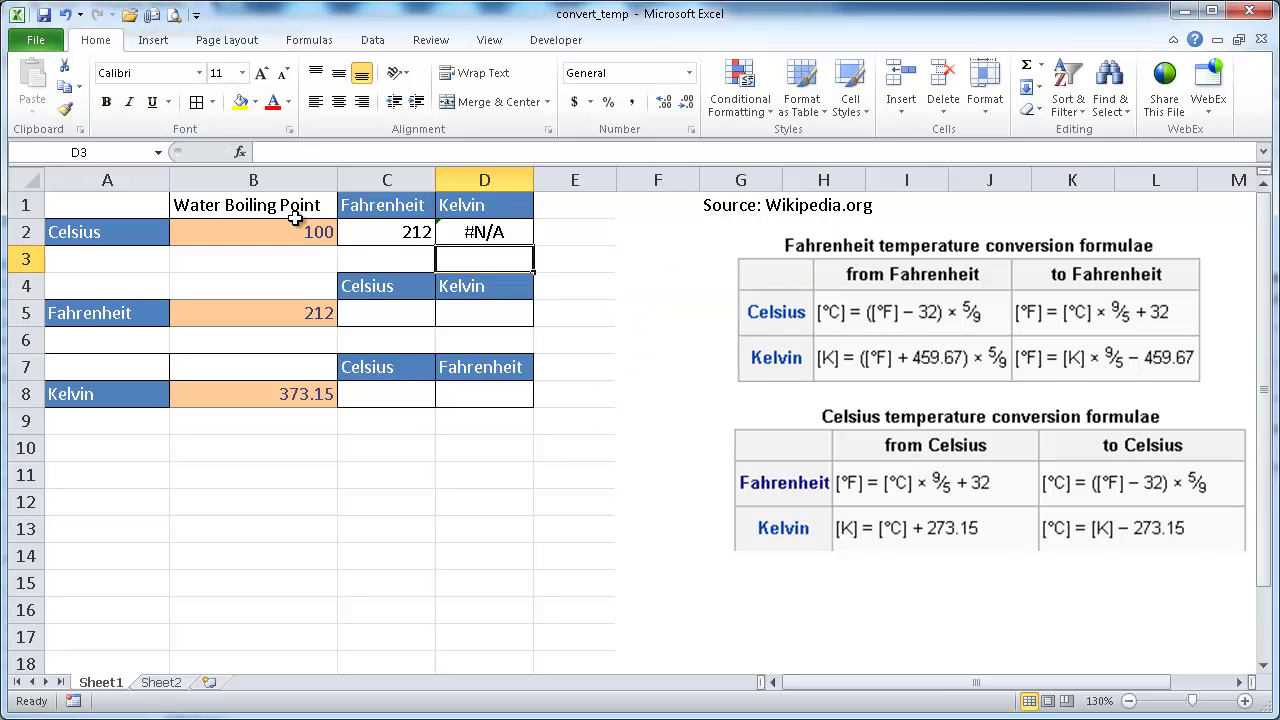
Step: Correct the unit codes in D2 to uppercase so the formula reads =CONVERT(B2,"C","K")
click(516, 237)
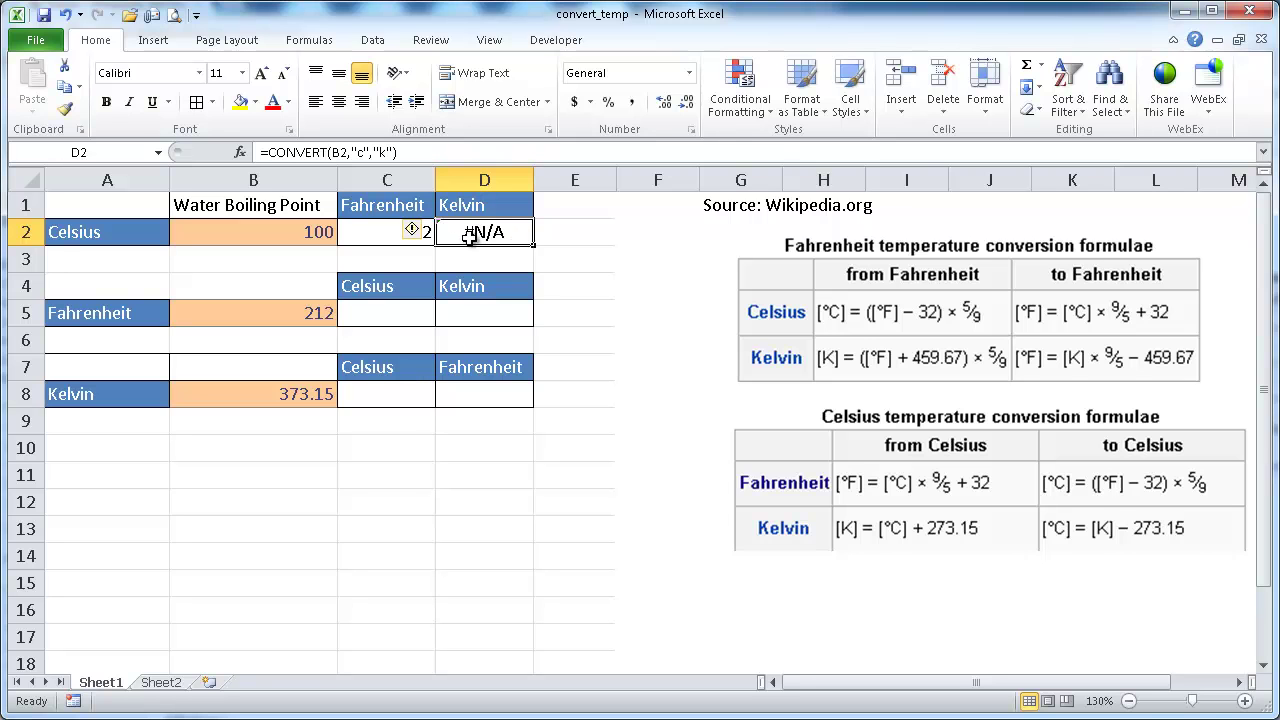
click(386, 152)
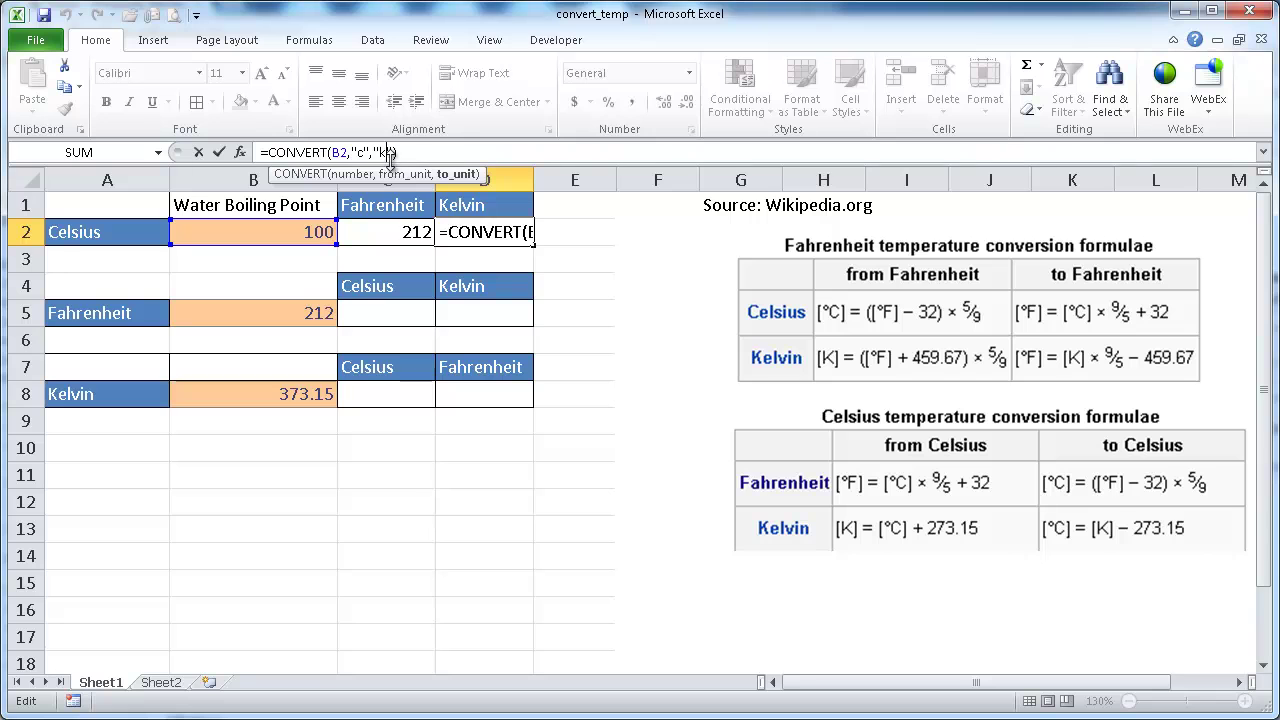
key(Delete)
key(Delete)
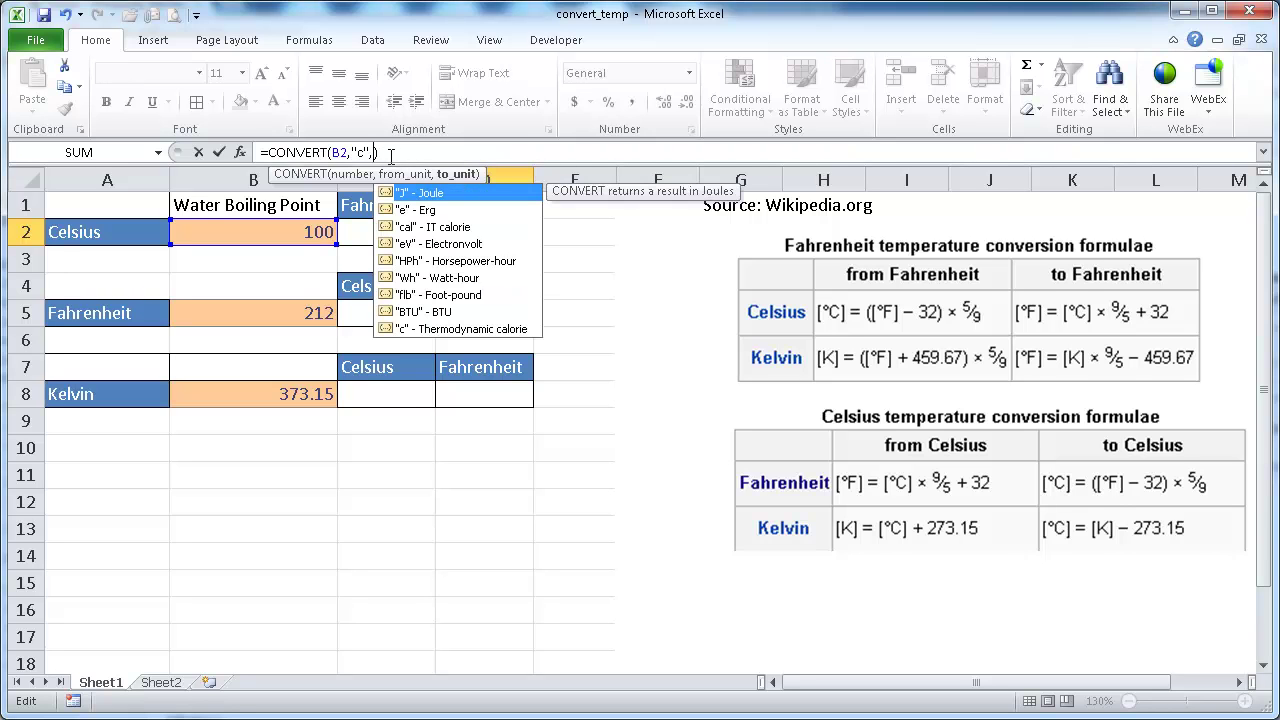
key(BackSpace)
key(BackSpace)
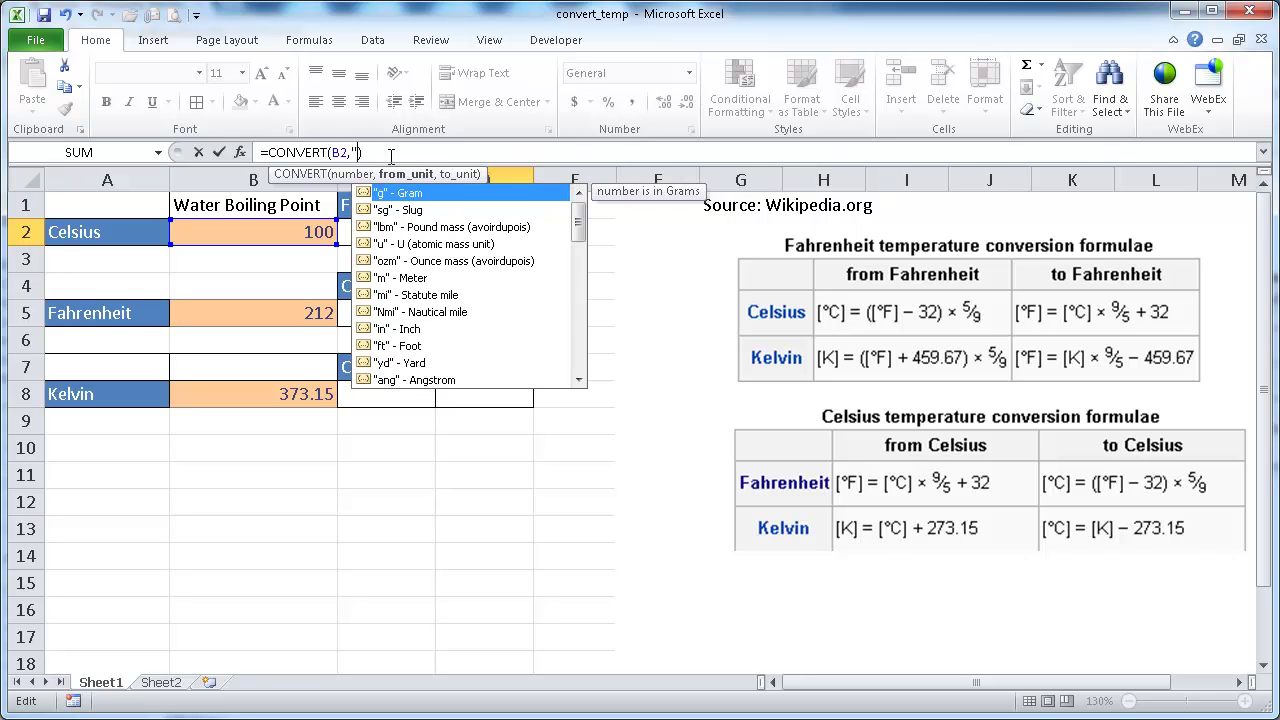
drag(579, 226, 574, 311)
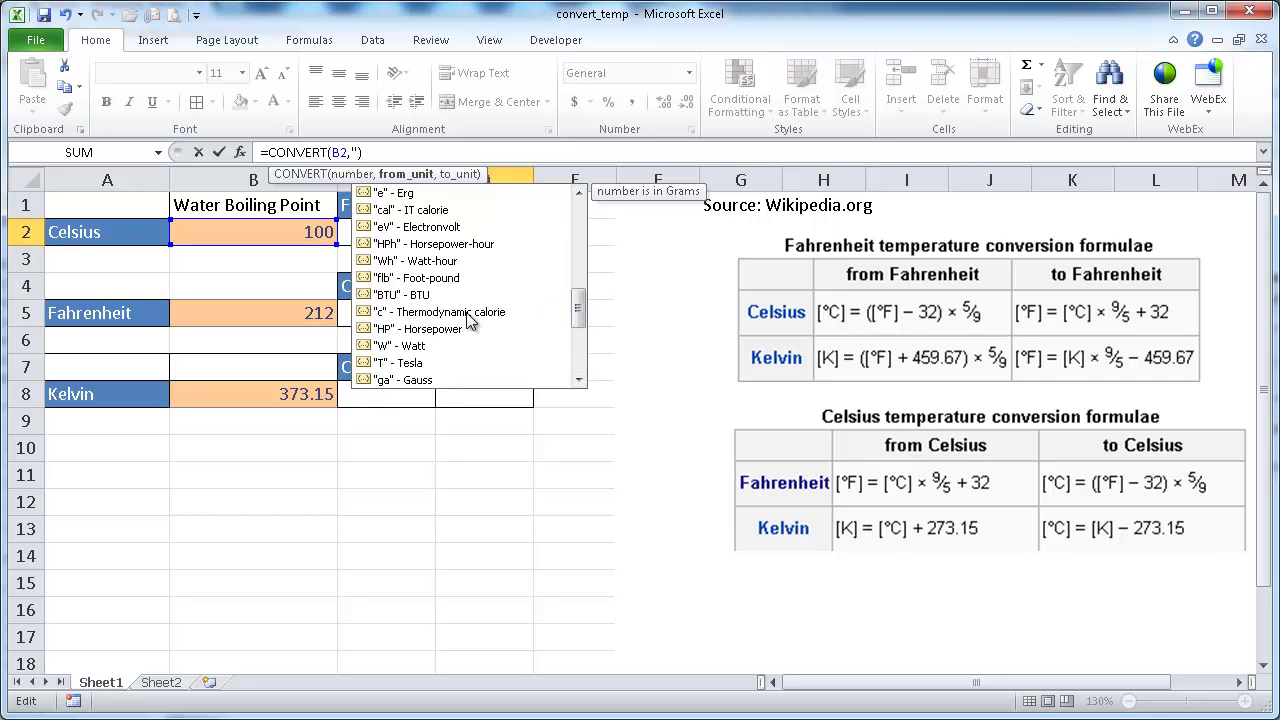
drag(577, 313, 579, 341)
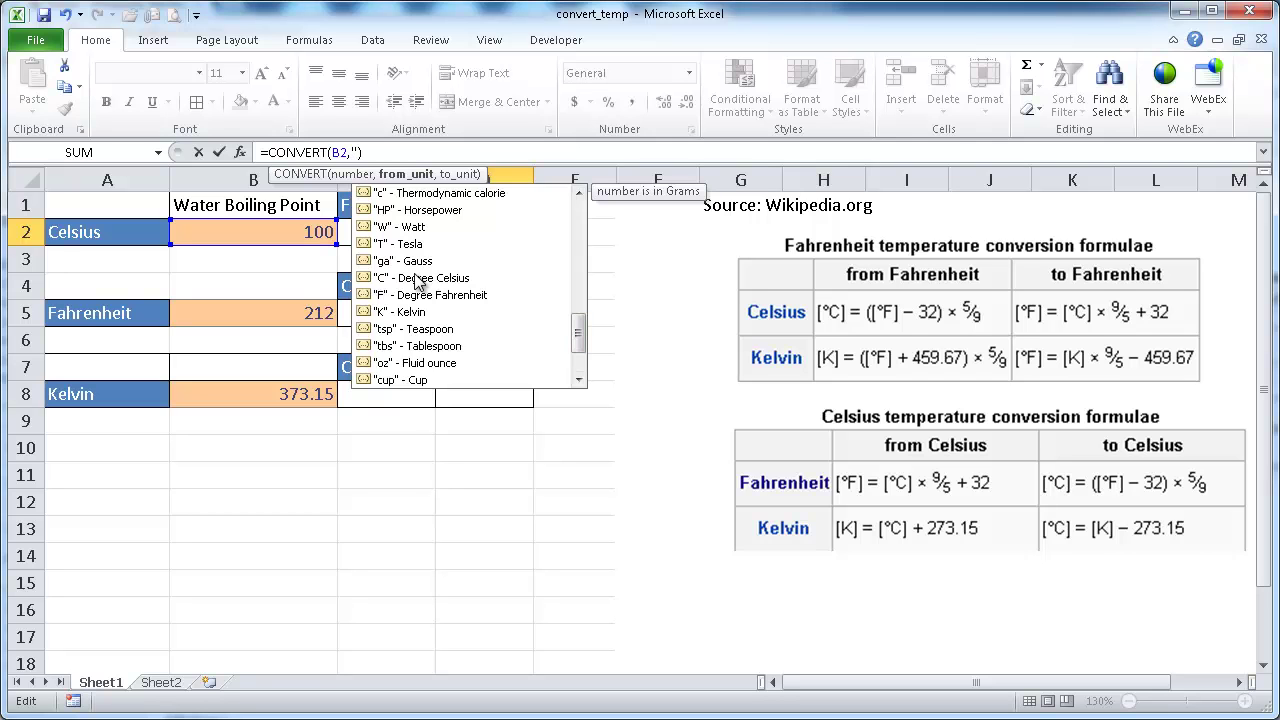
text(C")
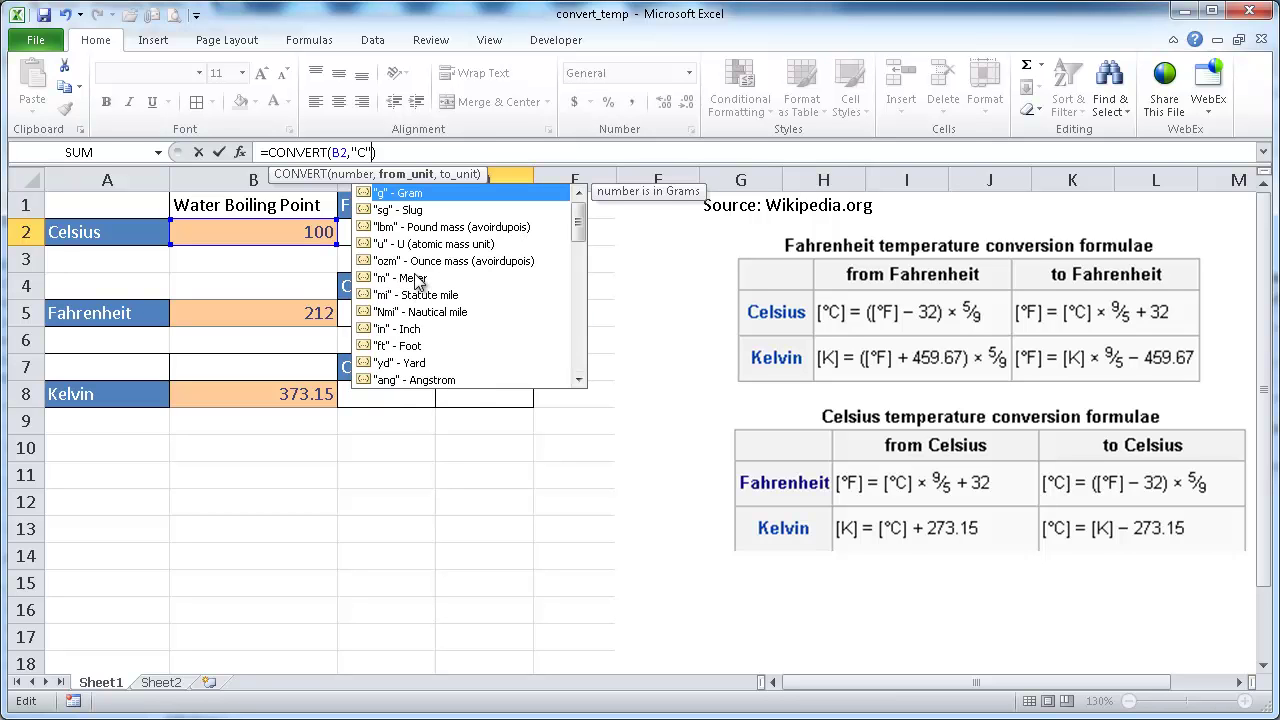
text(,)
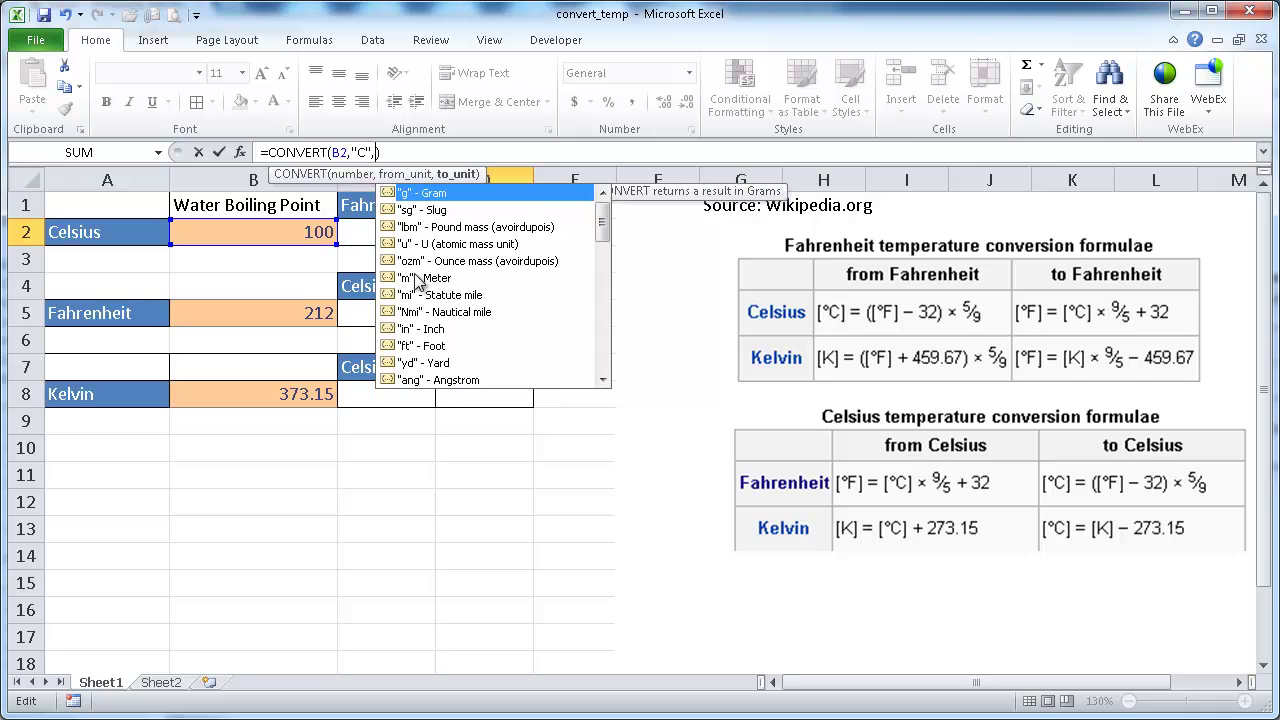
text("K)
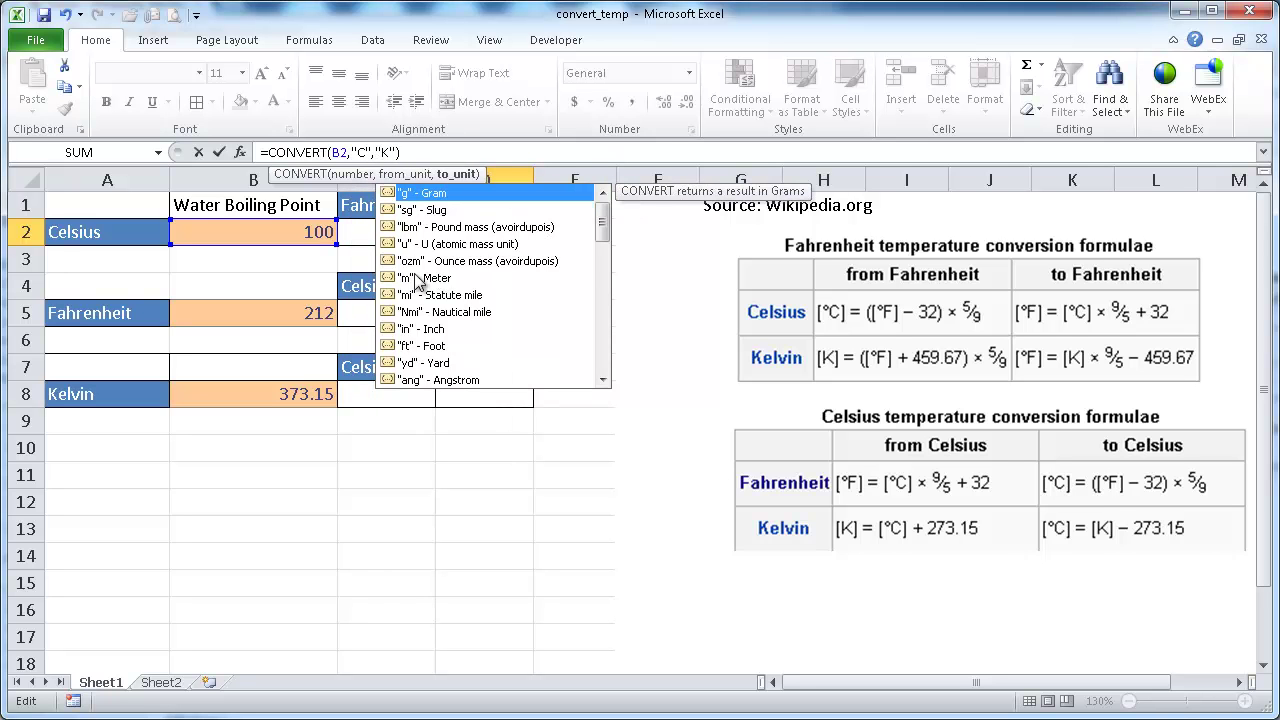
key(Return)
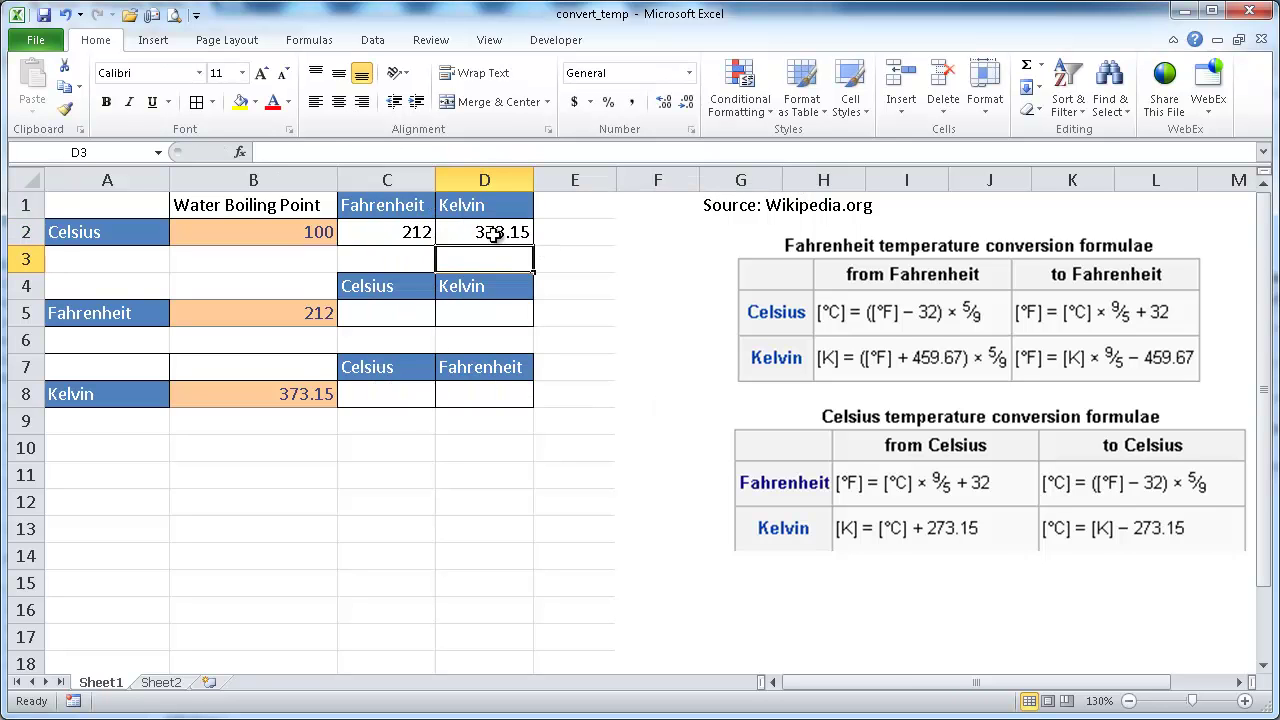
Step: Convert the Fahrenheit value in B5 to Celsius in cell C5 with the formula =CONVERT(B5,"F","C")
click(385, 313)
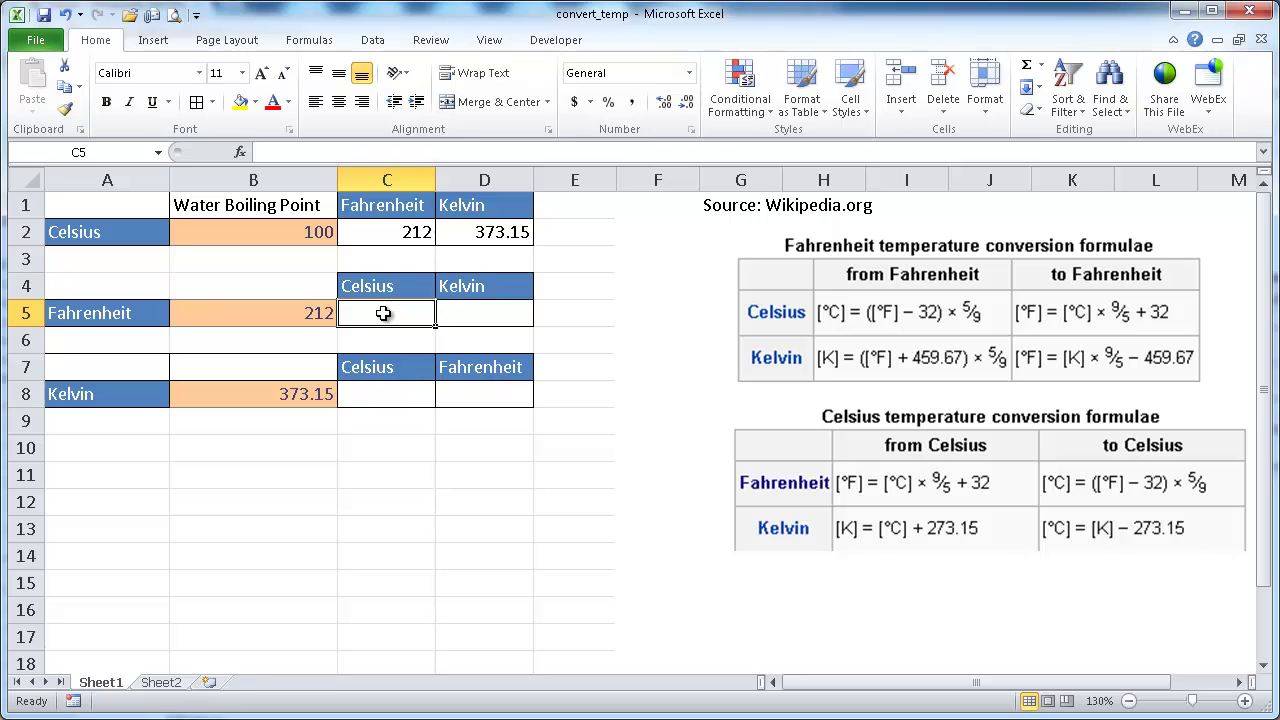
text(=conver)
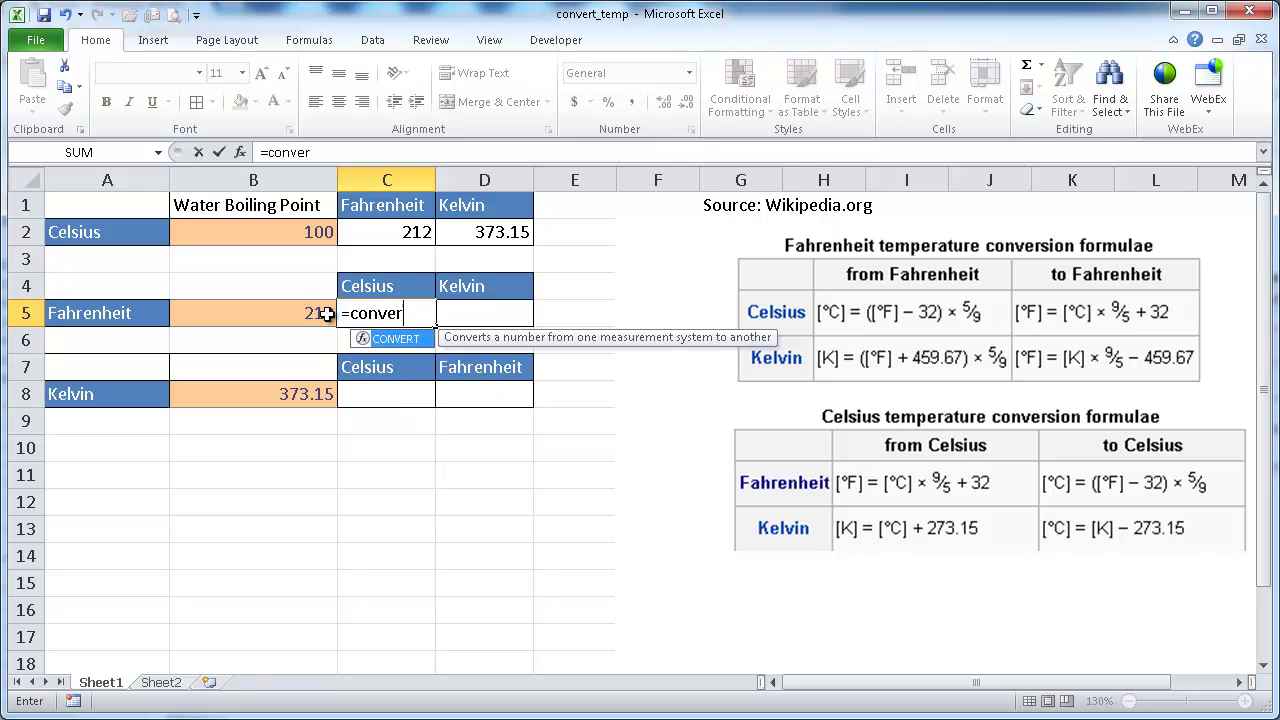
key(Tab)
click(320, 314)
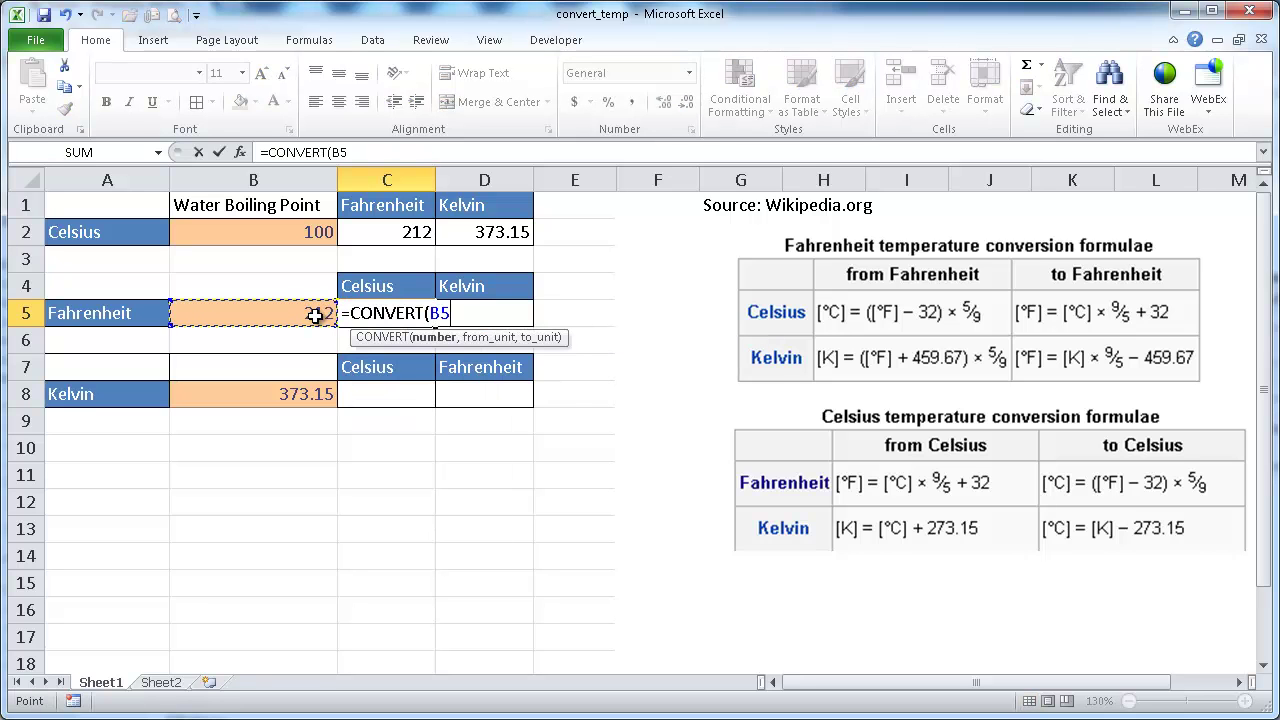
text(,"F)
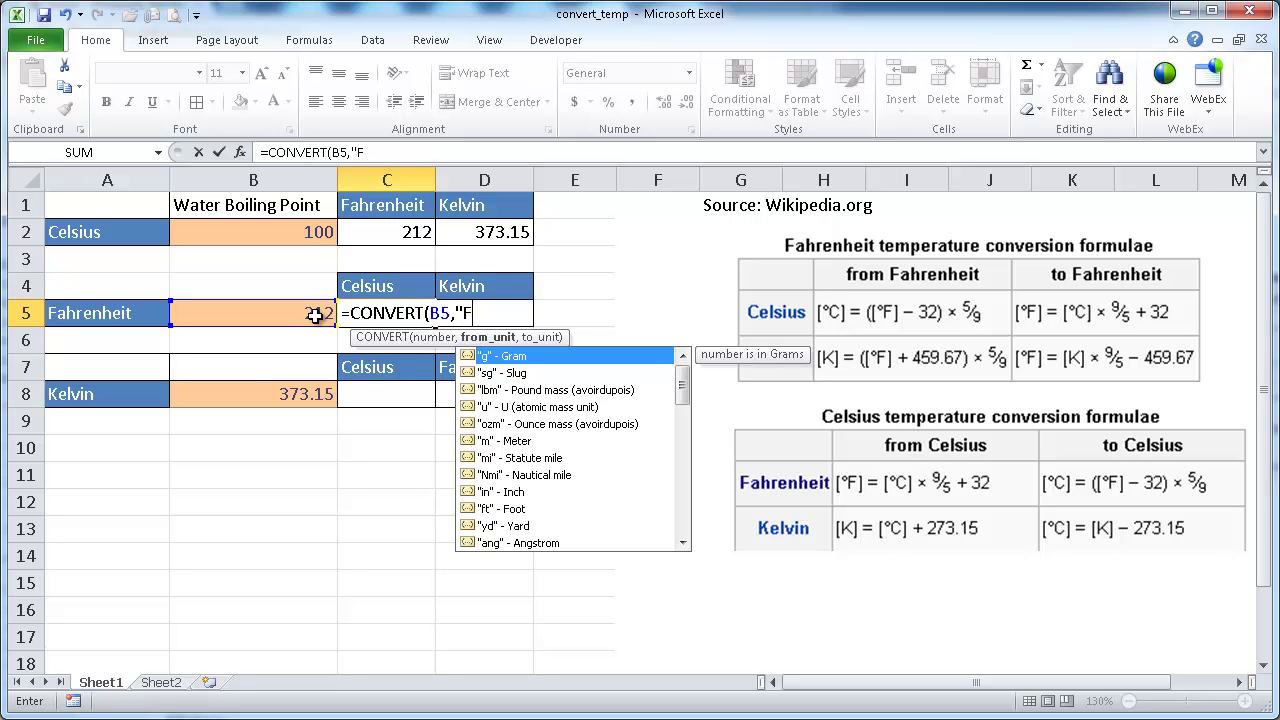
text(","C)
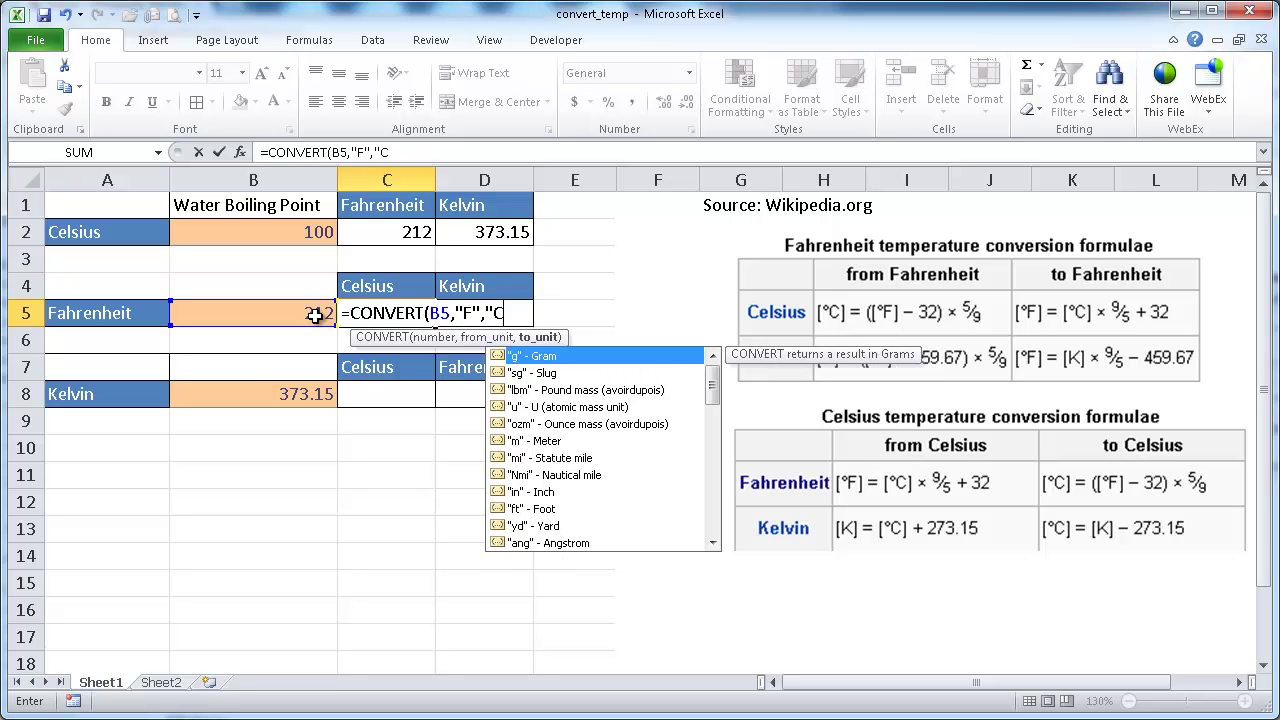
text(")
key(Return)
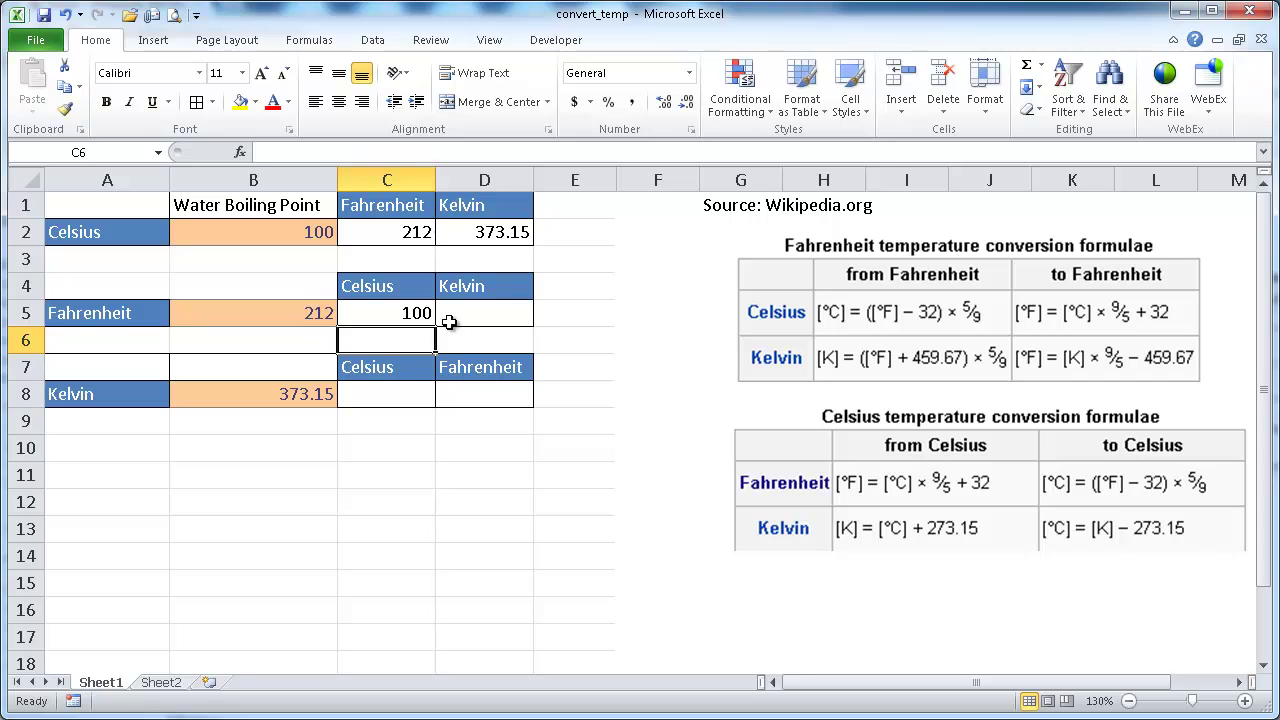
Step: Convert the Fahrenheit value in B5 to Kelvin in cell D5 with the formula =CONVERT(B5,"F","K")
click(482, 310)
text(=)
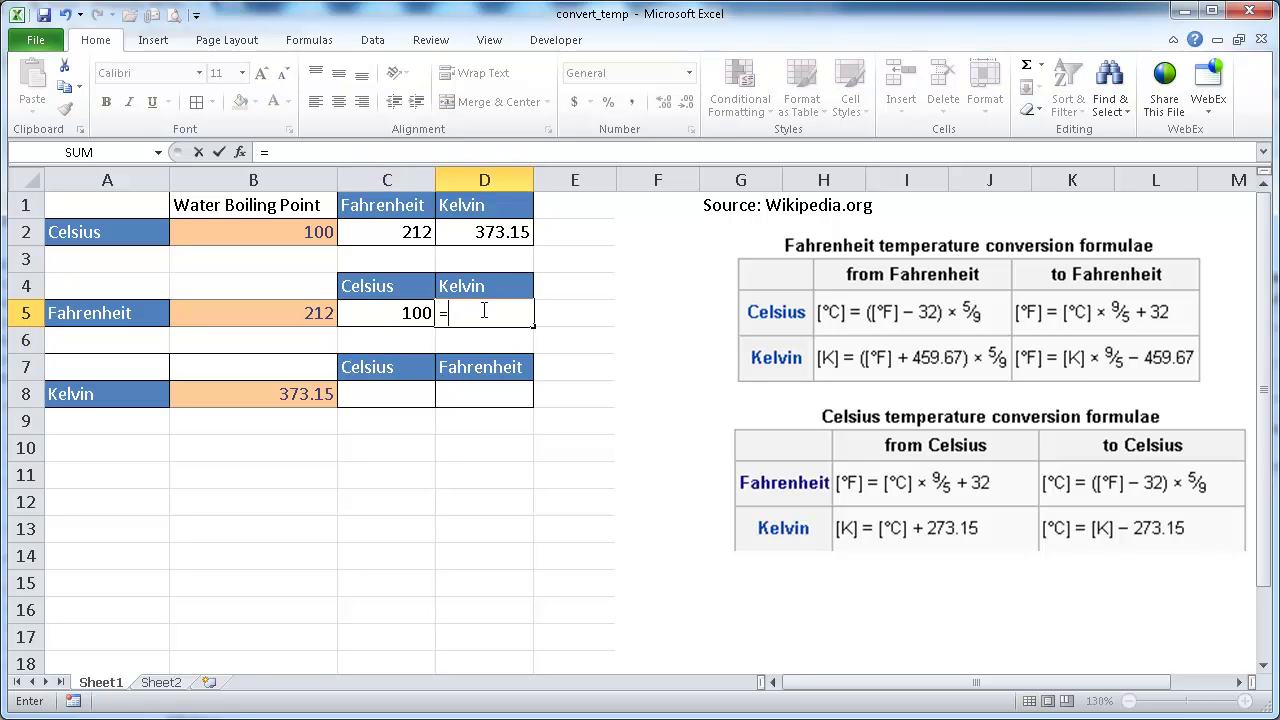
text(conve)
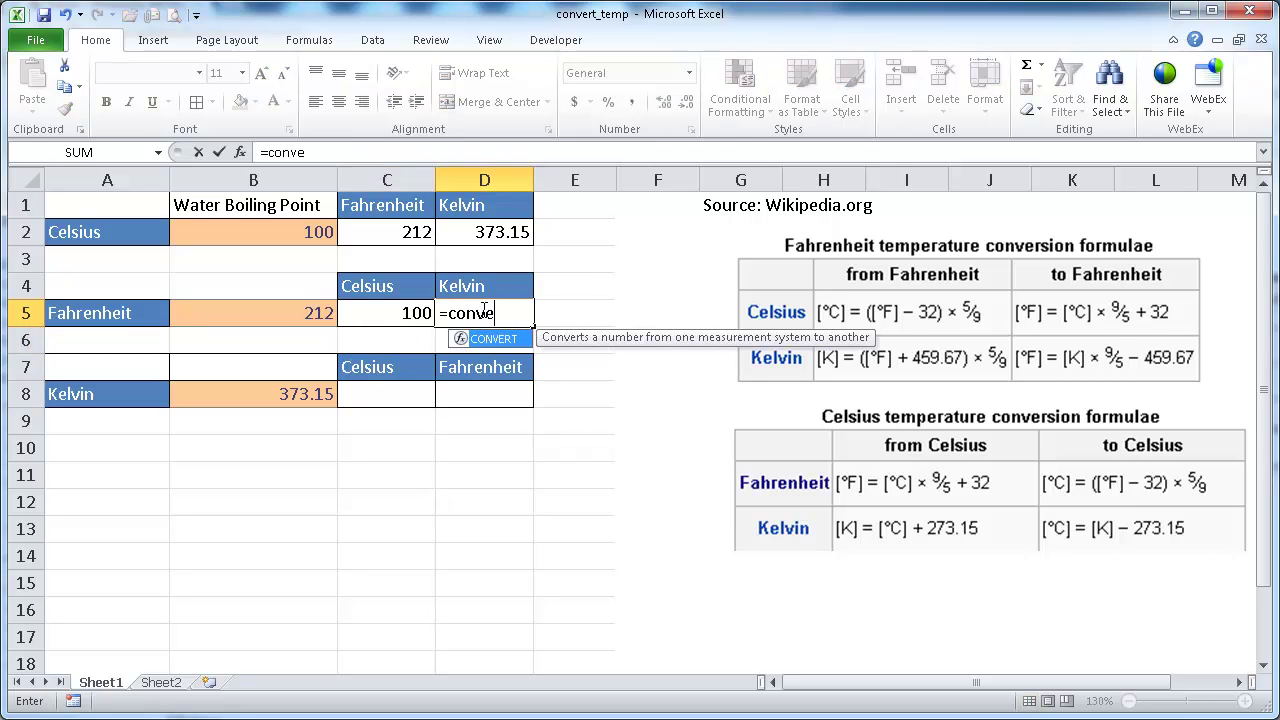
key(Tab)
click(302, 313)
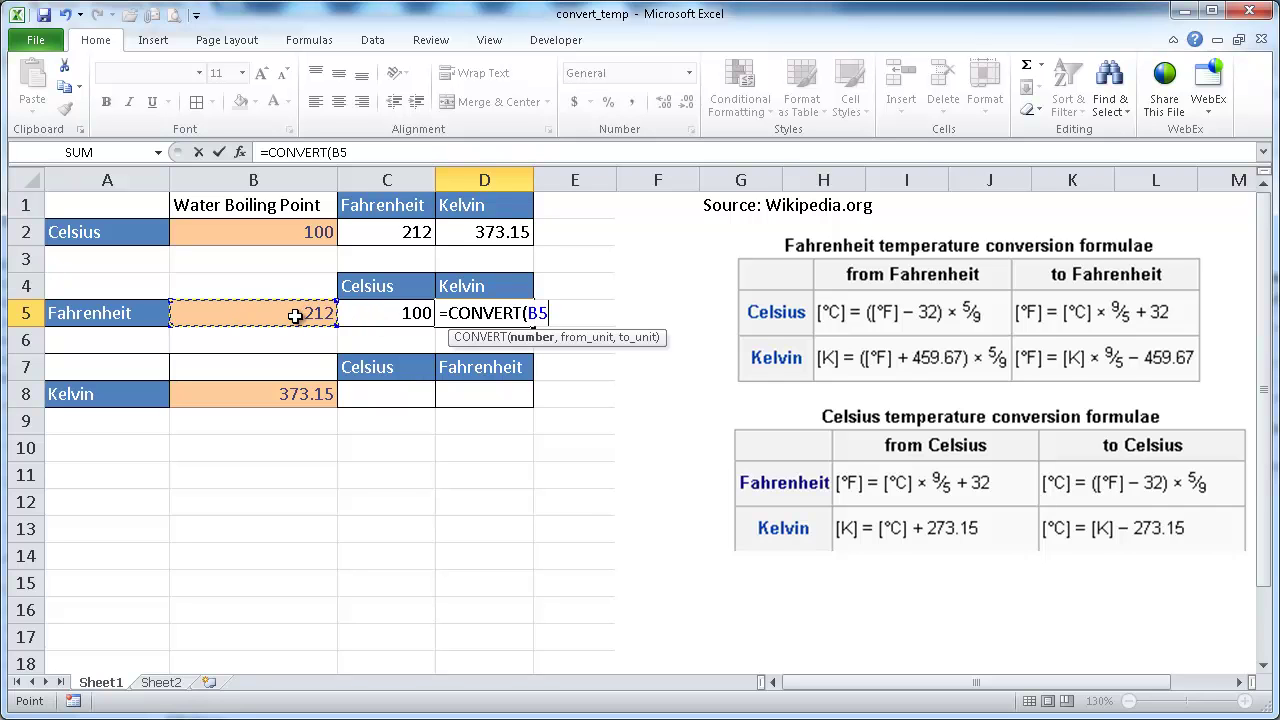
text(,")
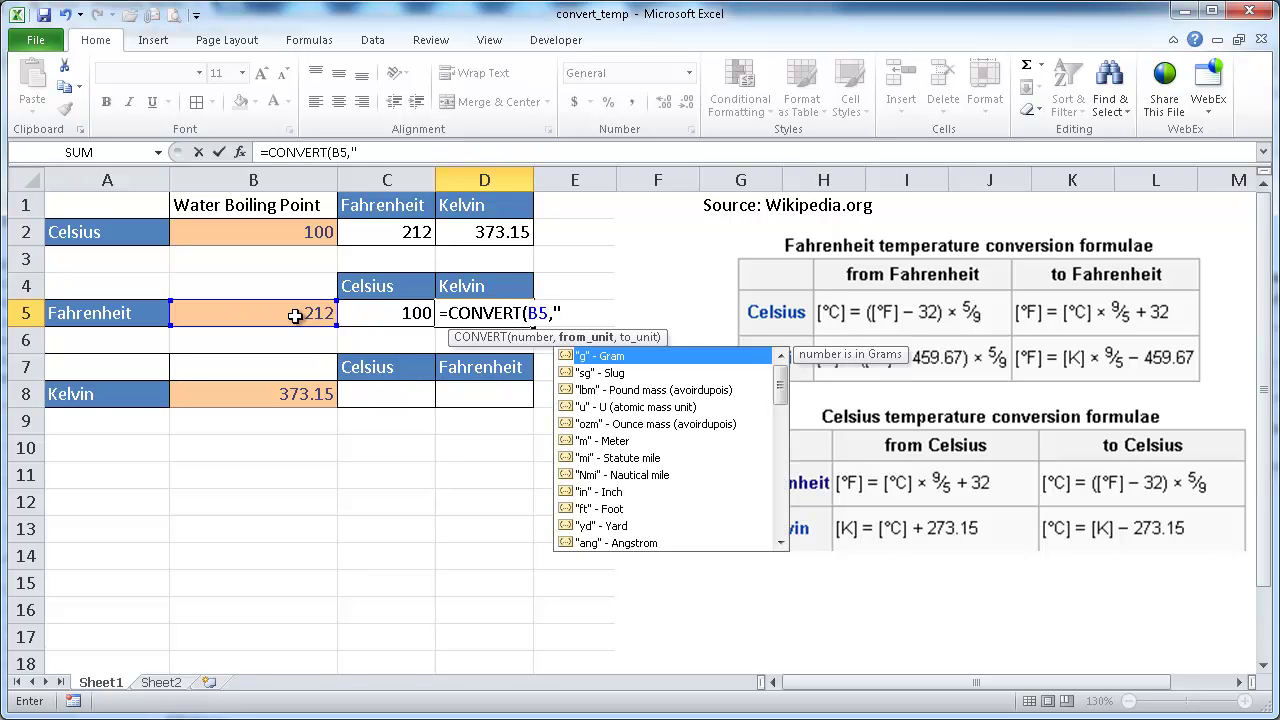
text(F","K)
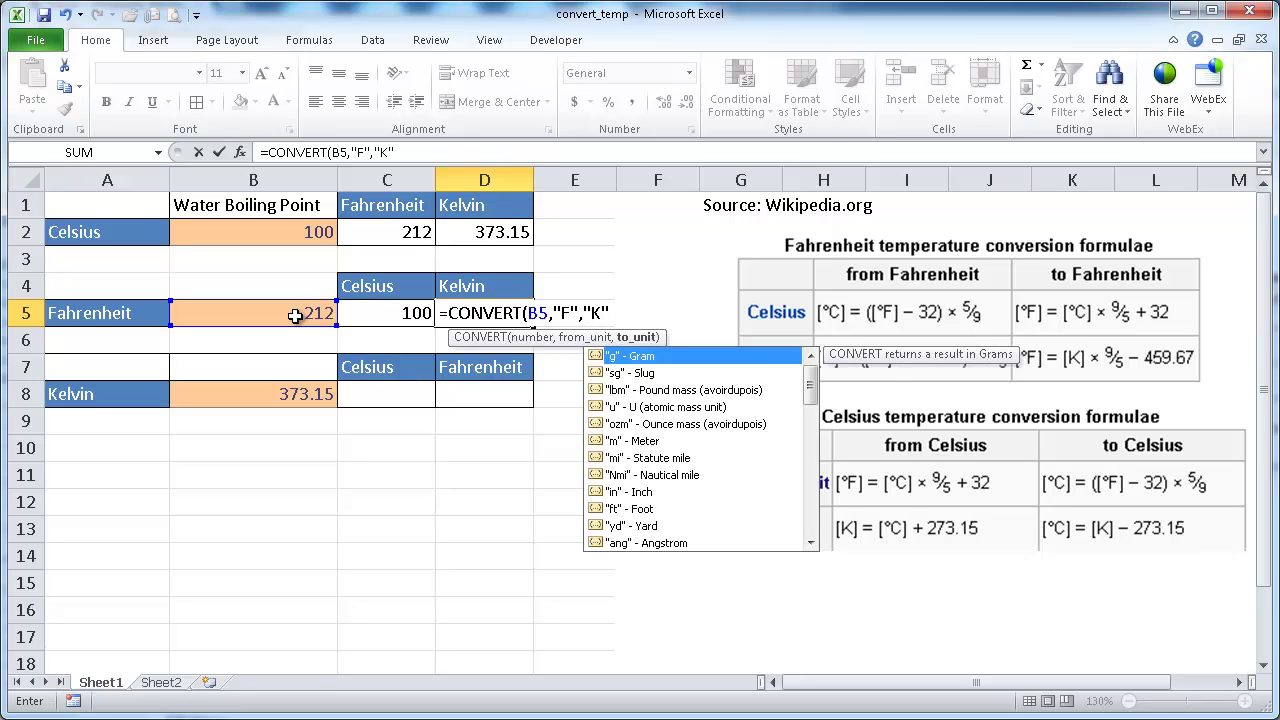
text(")
key(Return)
click(360, 317)
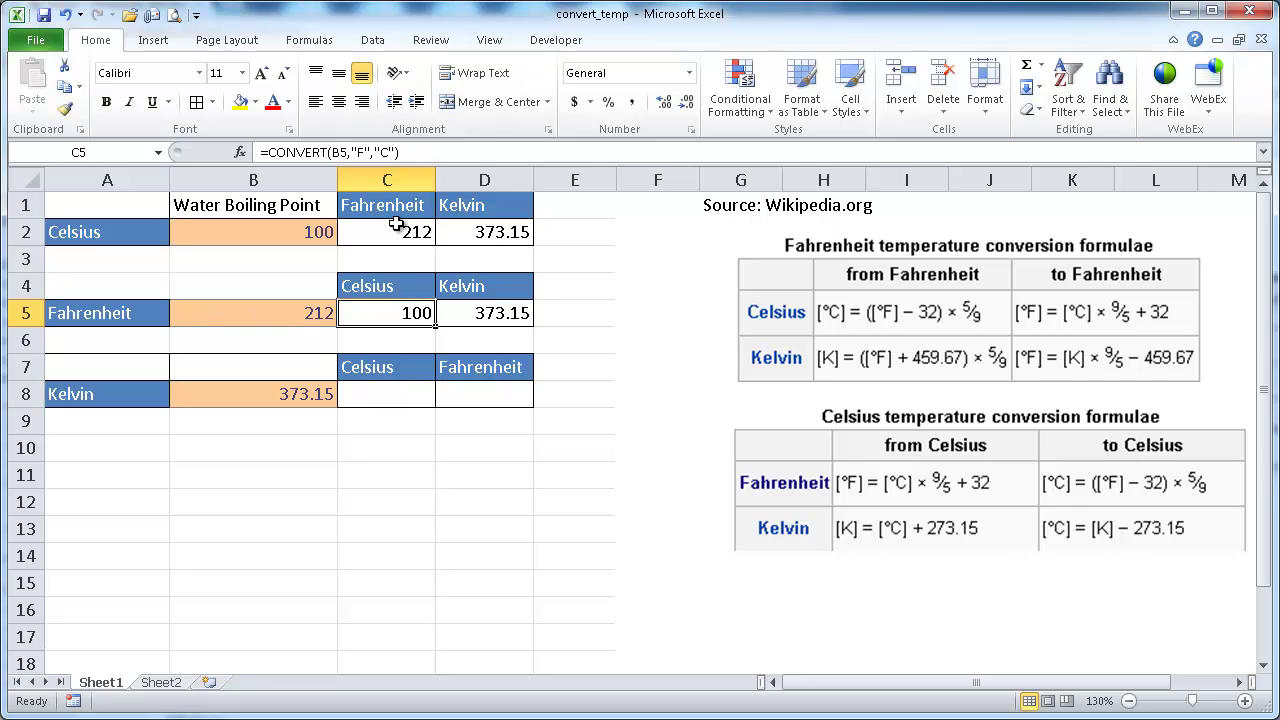
Step: Convert the Kelvin value in B8 to Celsius in cell C8 with the formula =CONVERT(B8,"K","C")
click(389, 394)
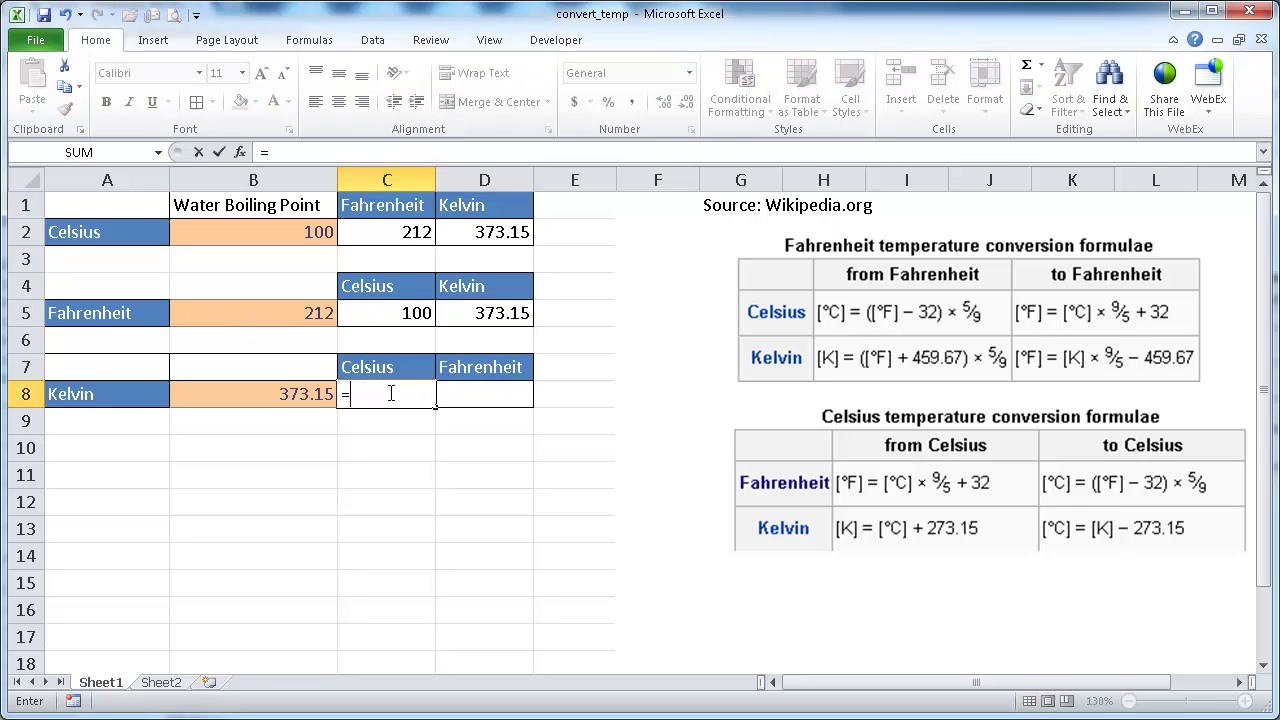
text(conver)
key(Tab)
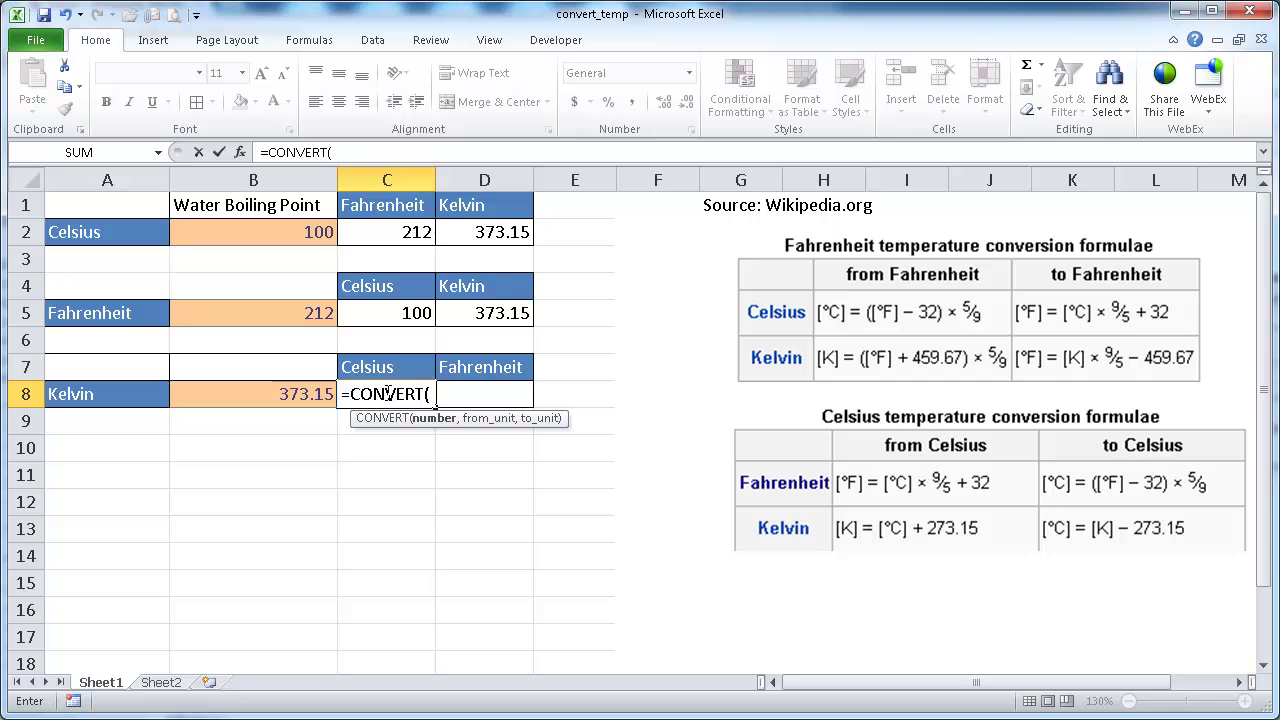
click(288, 394)
text(,)
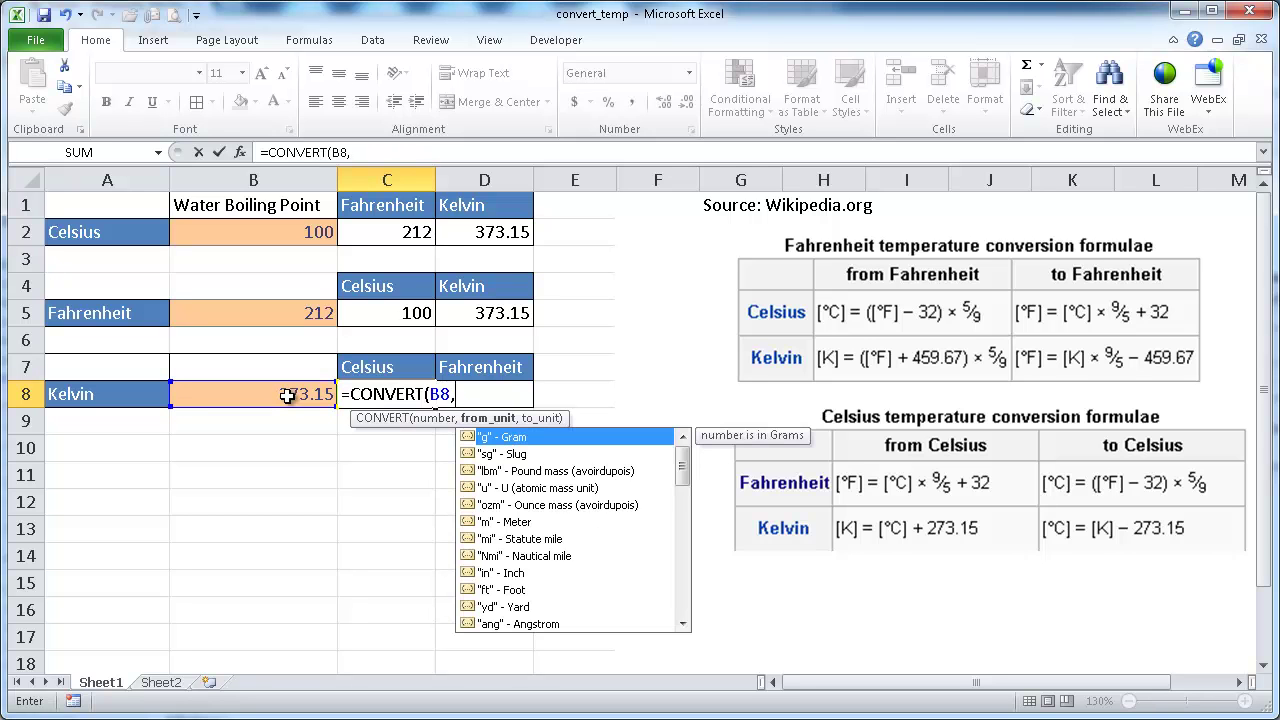
text("K",")
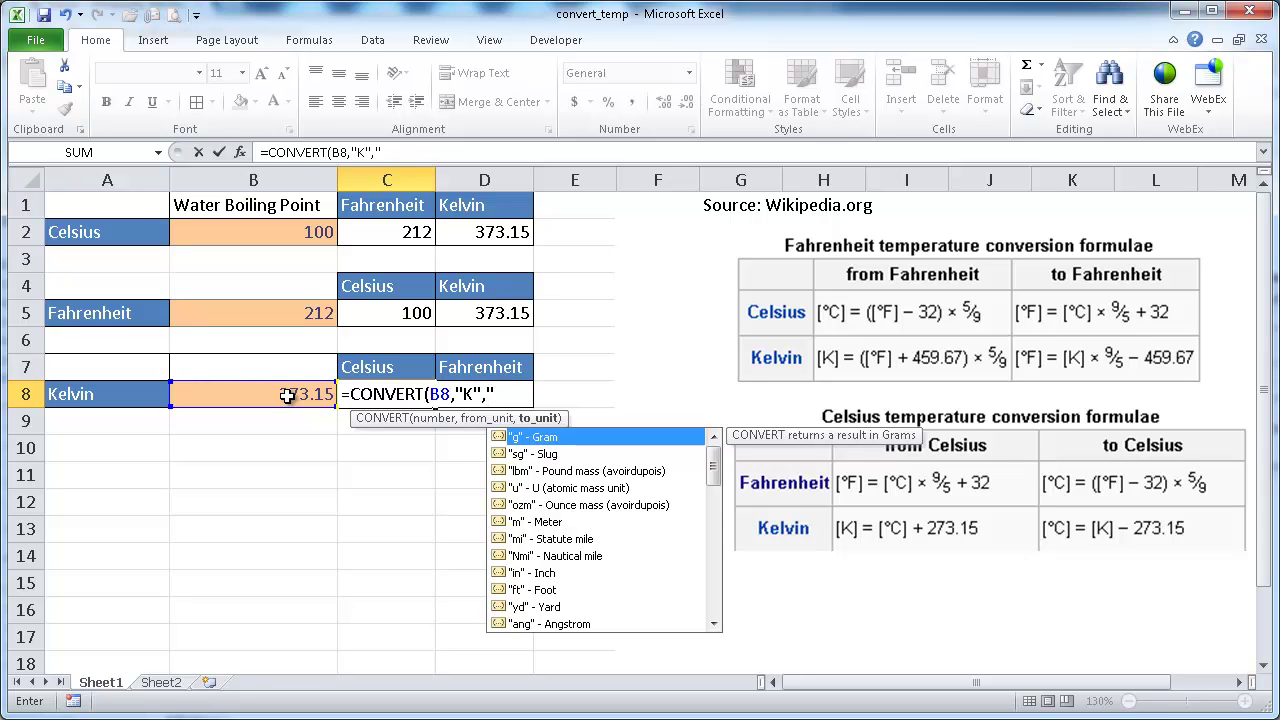
text(C")
key(Return)
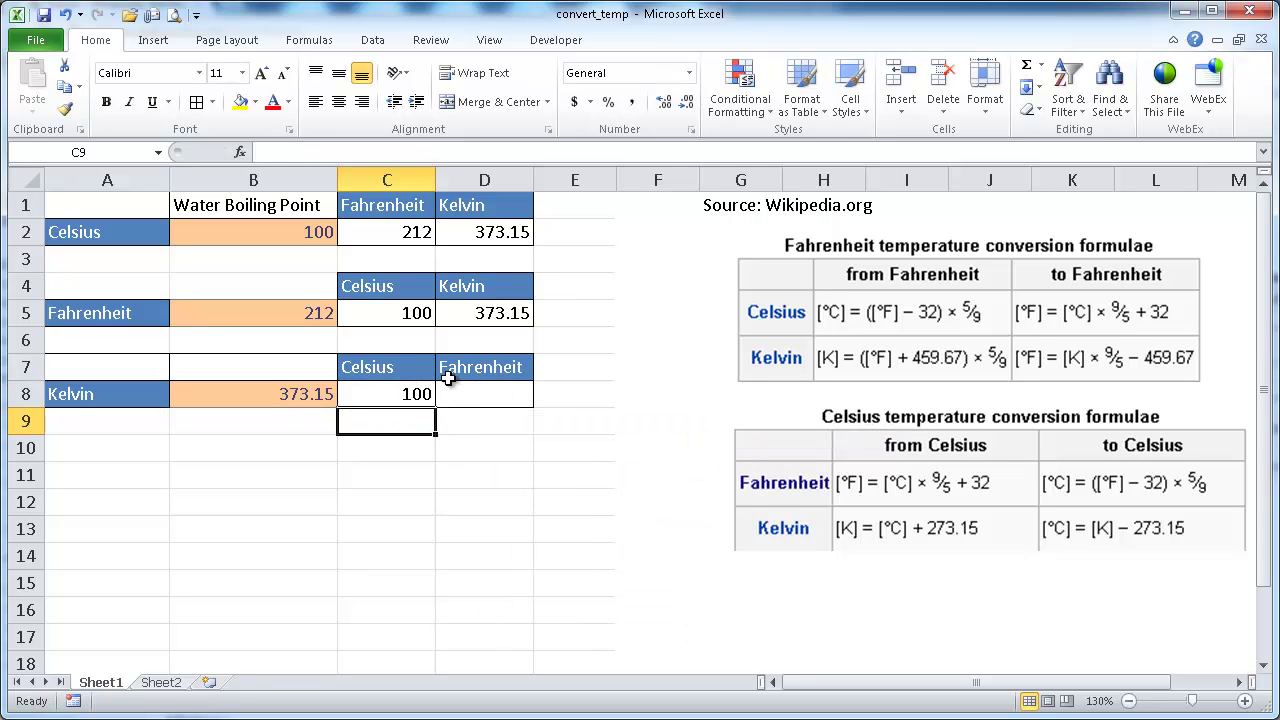
Step: Convert the Kelvin value in B8 to Fahrenheit in cell D8 with the formula =CONVERT(B8,"K","F")
click(481, 401)
text(=conv)
key(Tab)
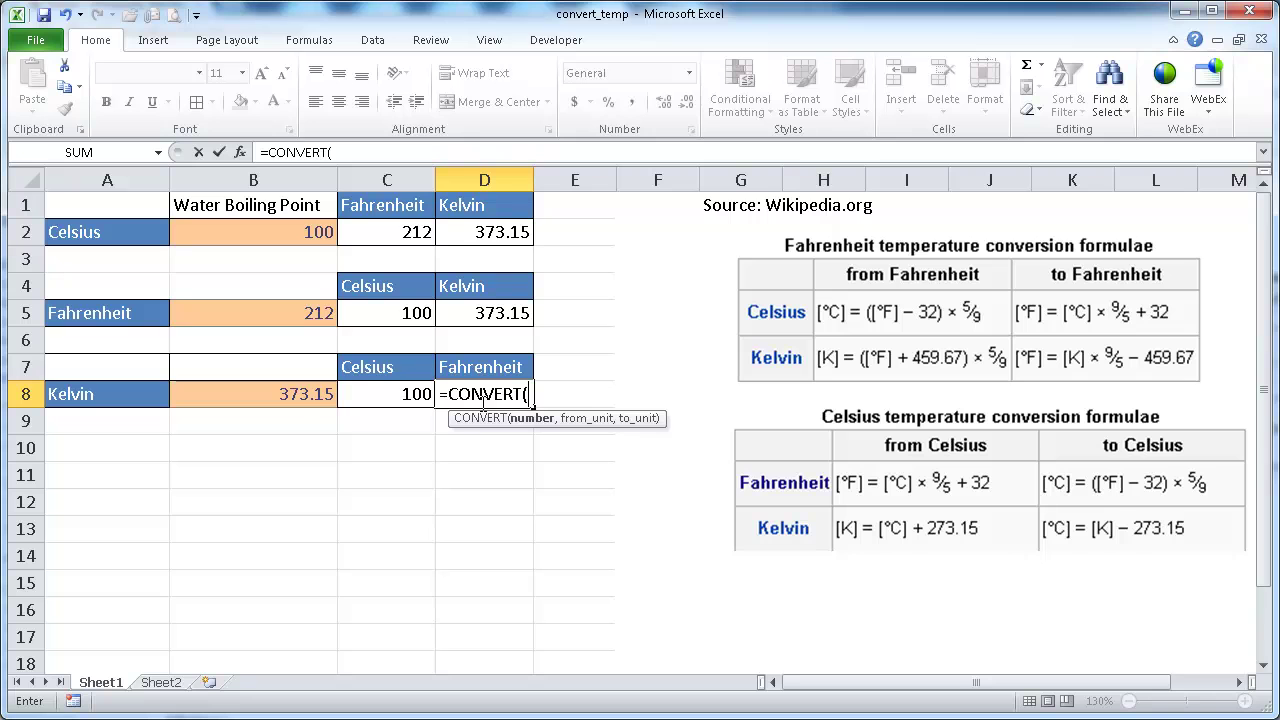
click(315, 397)
text(,")
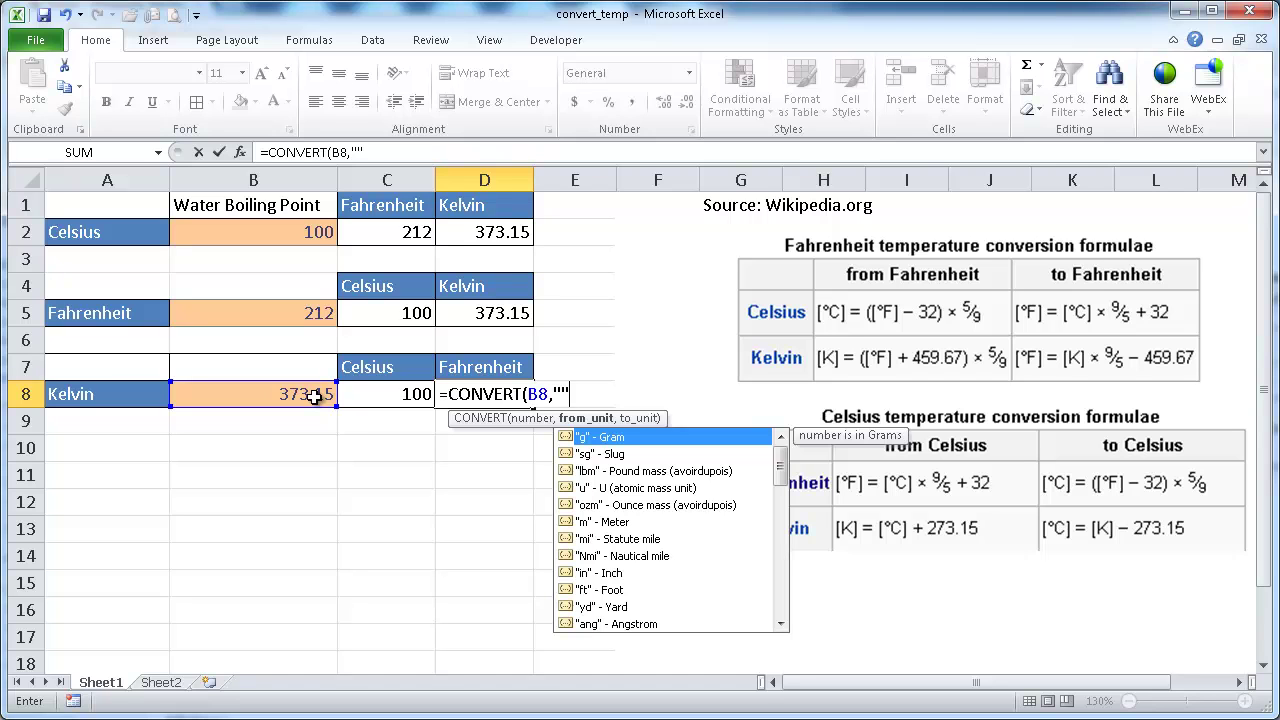
text(K","F)
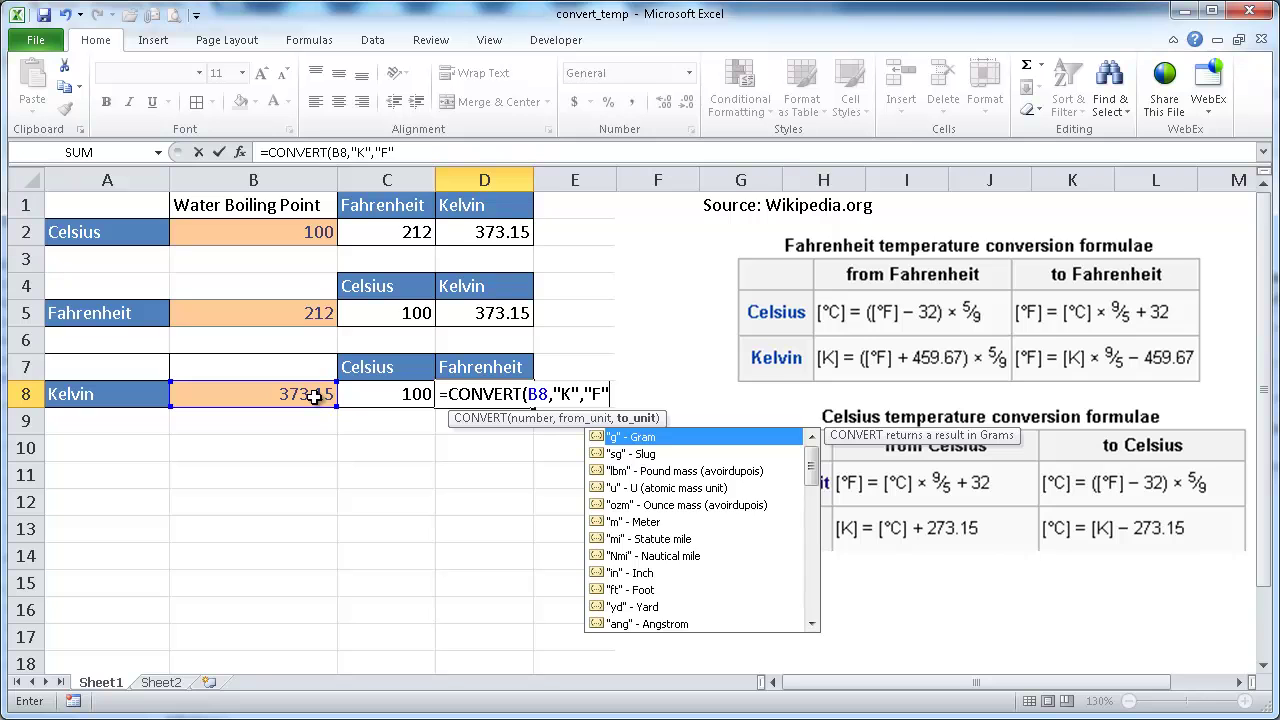
key(Return)
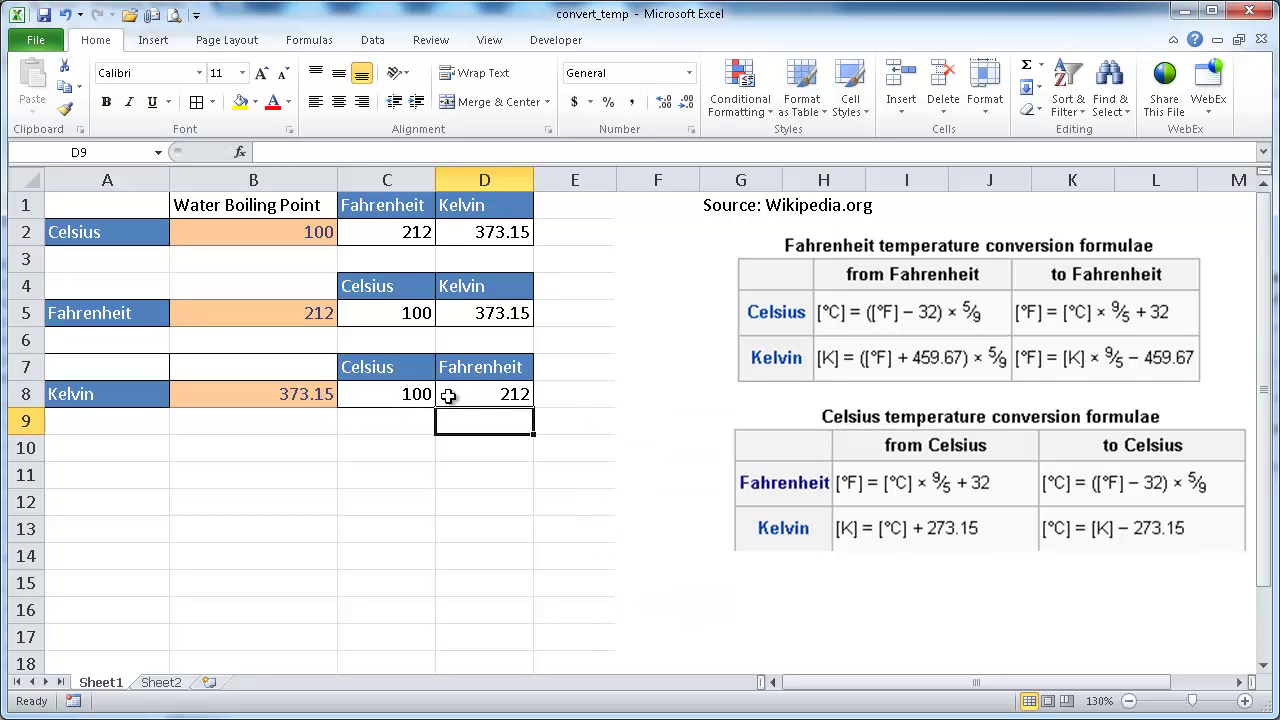